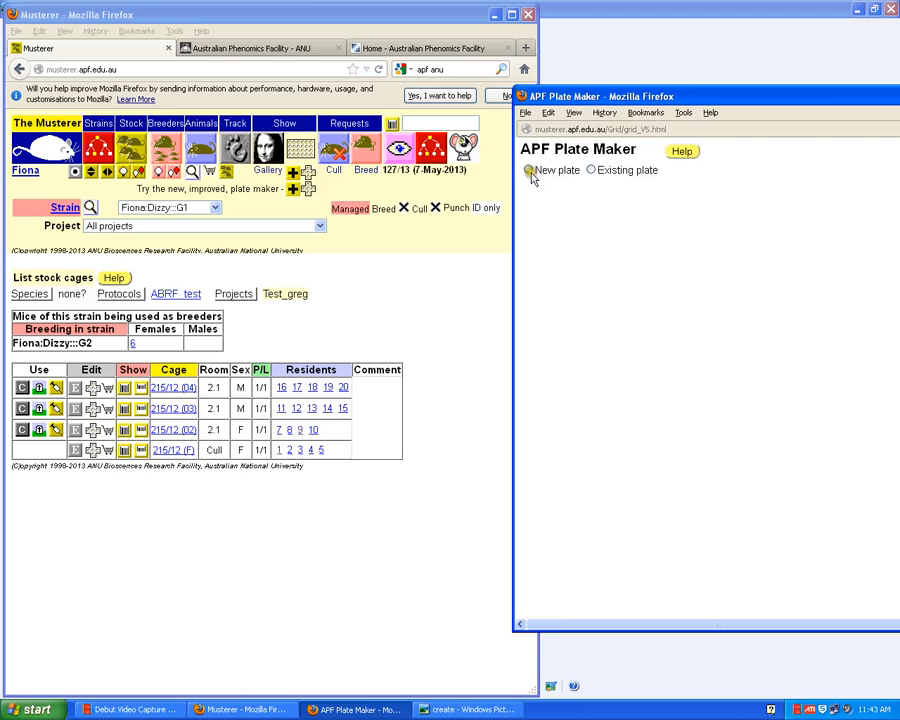
Step: Create a new plate with category ear-punch, room 2.1 and plate direction Down rows (punch)
left_click(530, 171)
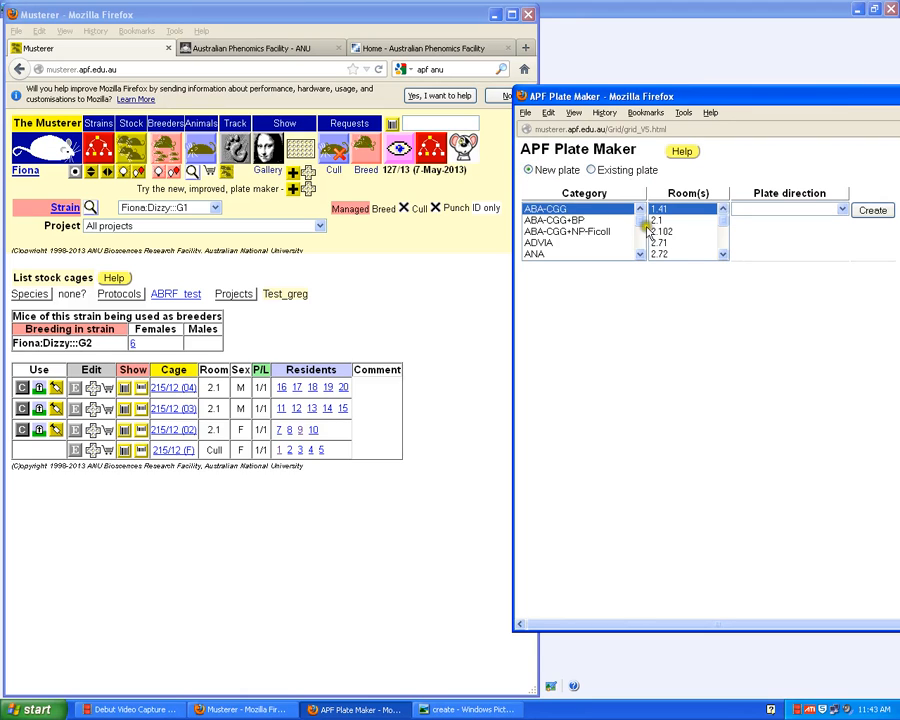
scroll(642, 230, "down", 4)
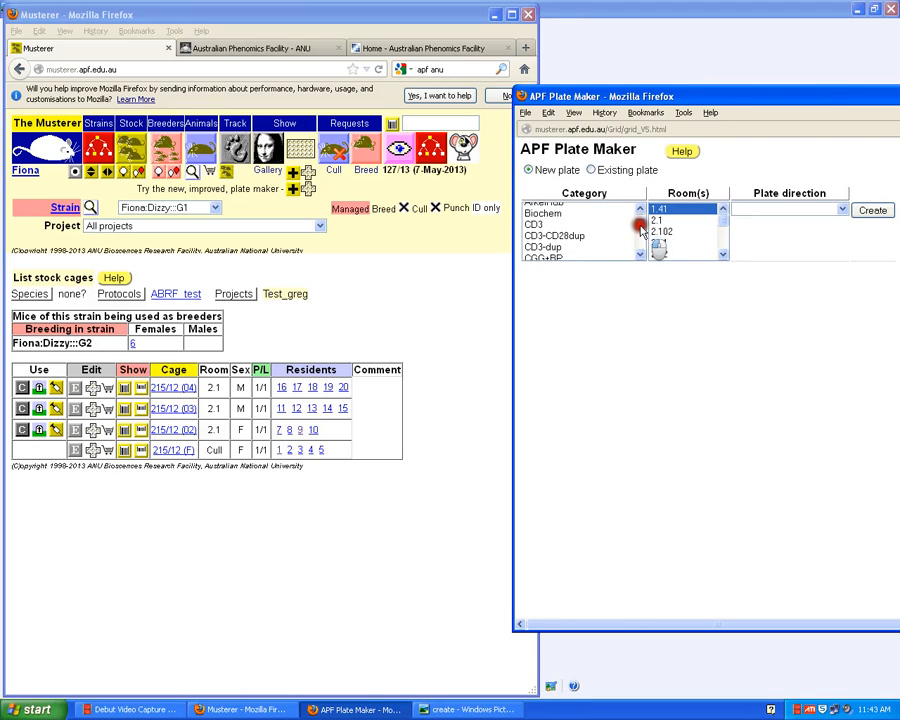
left_click_drag(642, 230, 641, 247)
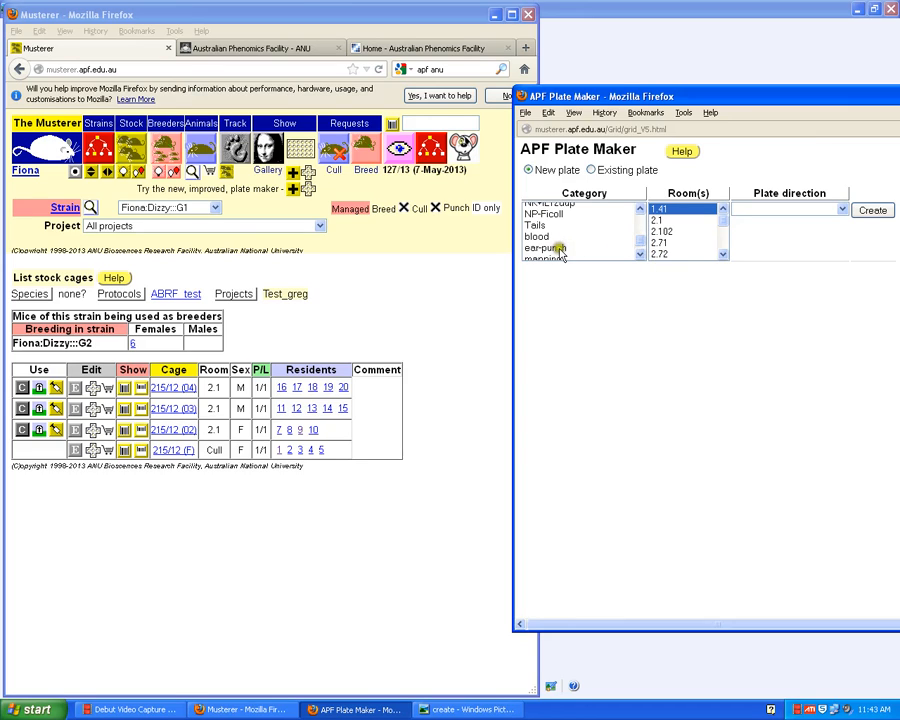
left_click(563, 248)
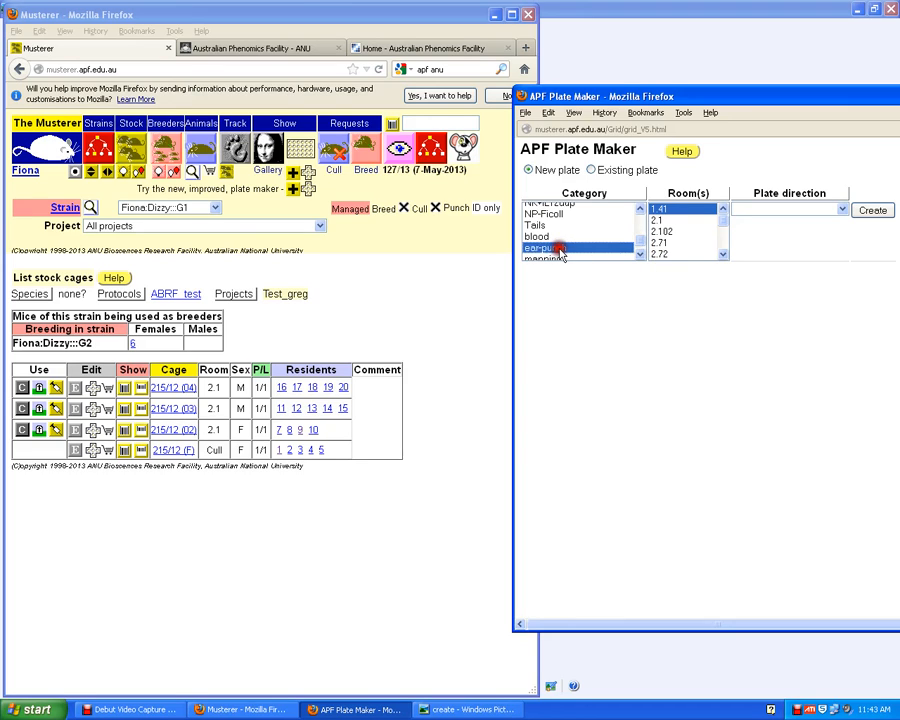
left_click(679, 222)
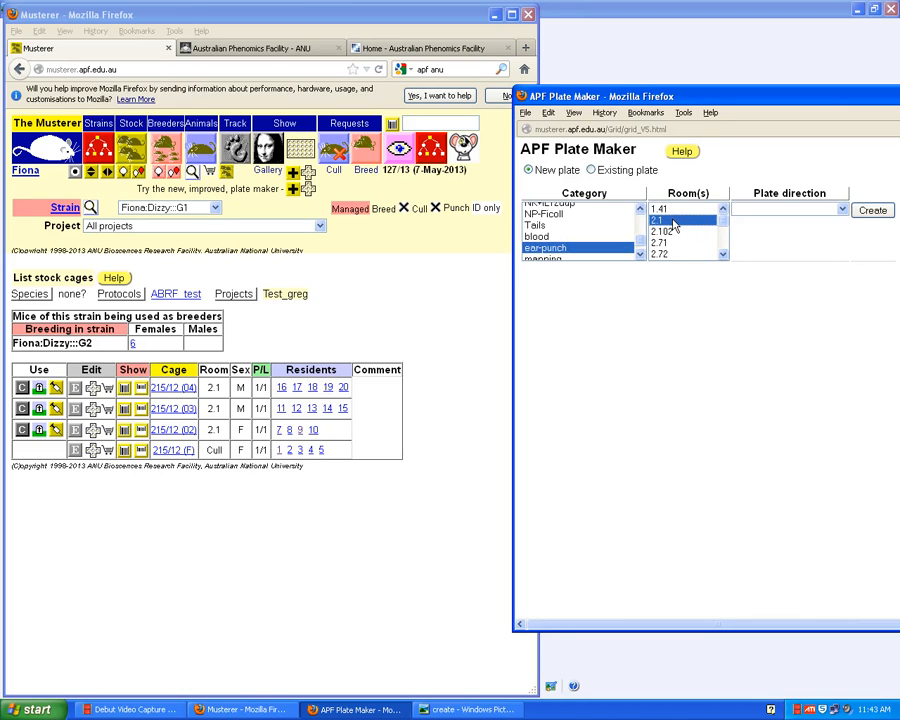
left_click(843, 211)
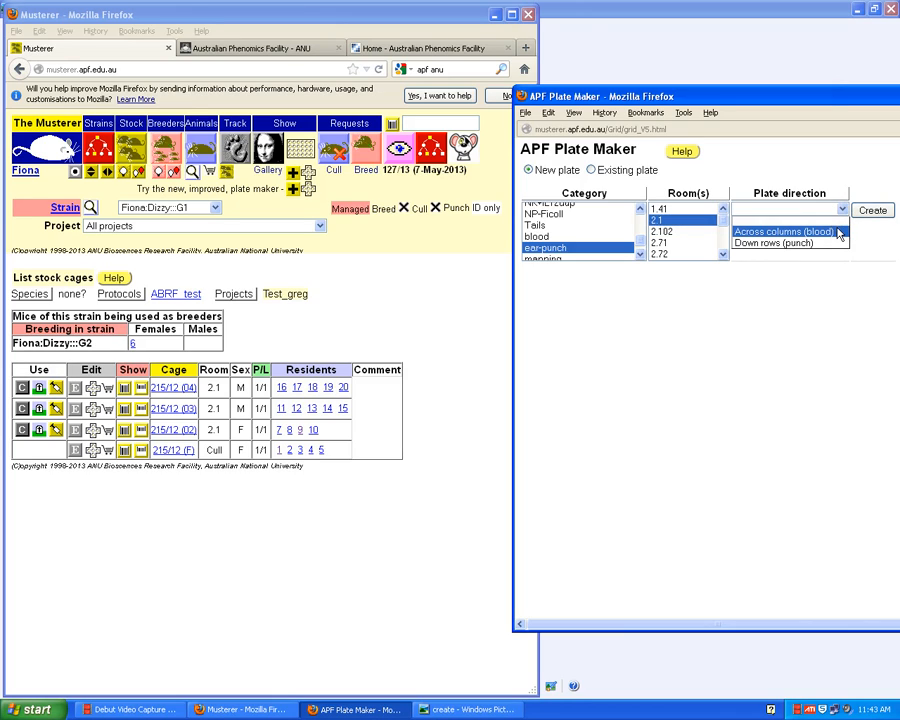
left_click(834, 243)
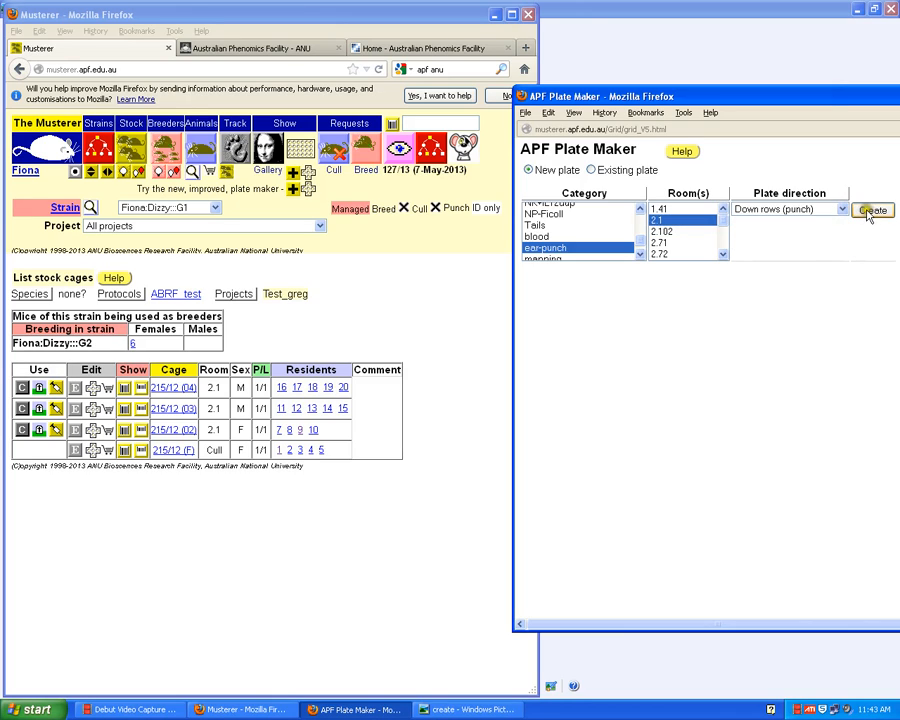
left_click(869, 214)
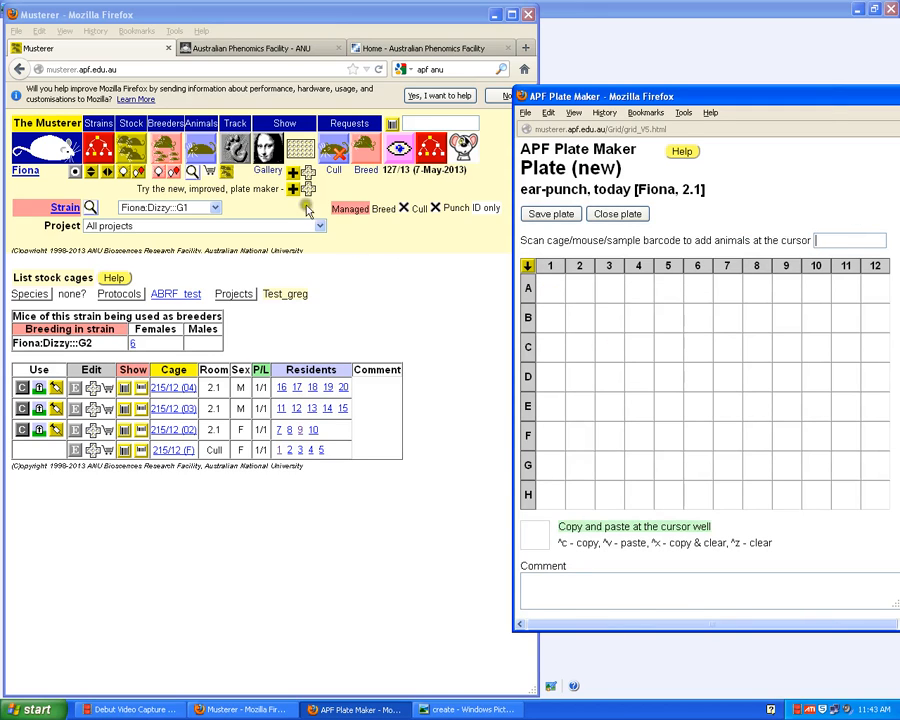
Step: List the stock cages and add all mice from cages 215/12 (04) and 215/12 (03) to the plate
left_click(130, 155)
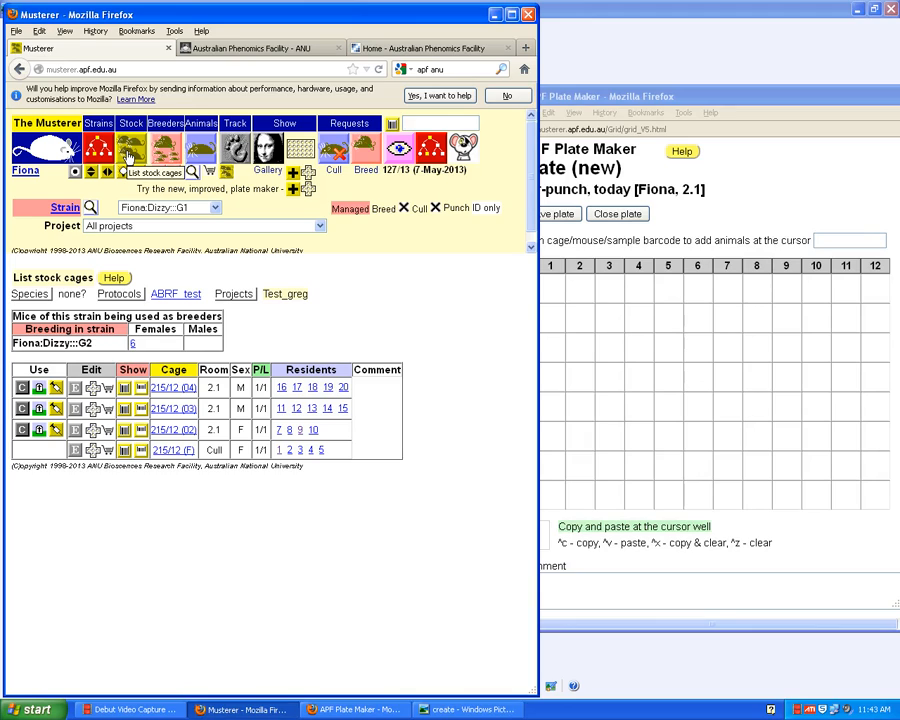
left_click(94, 392)
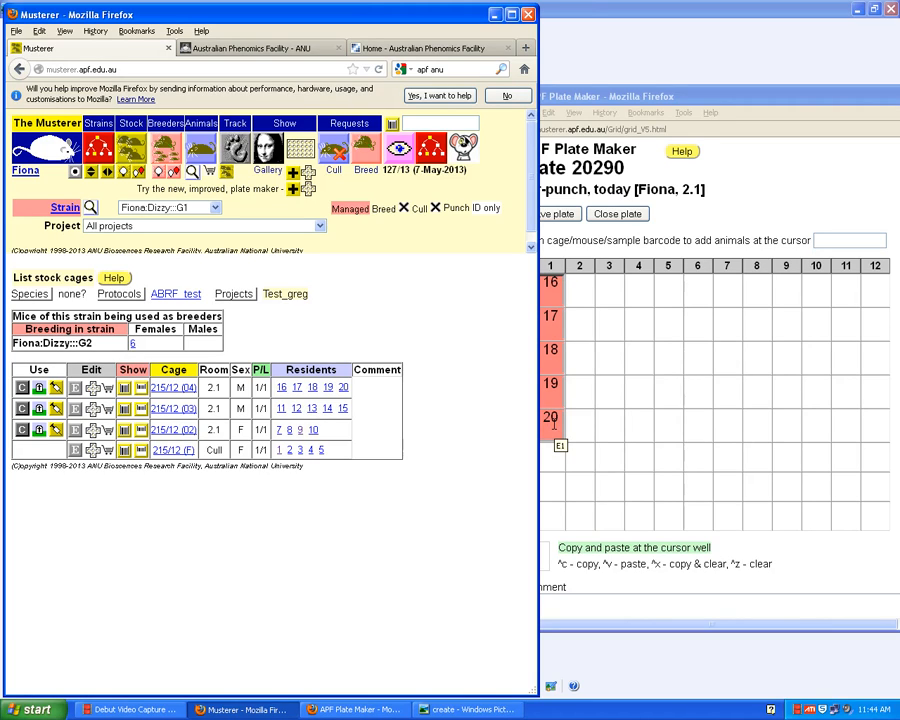
left_click(90, 409)
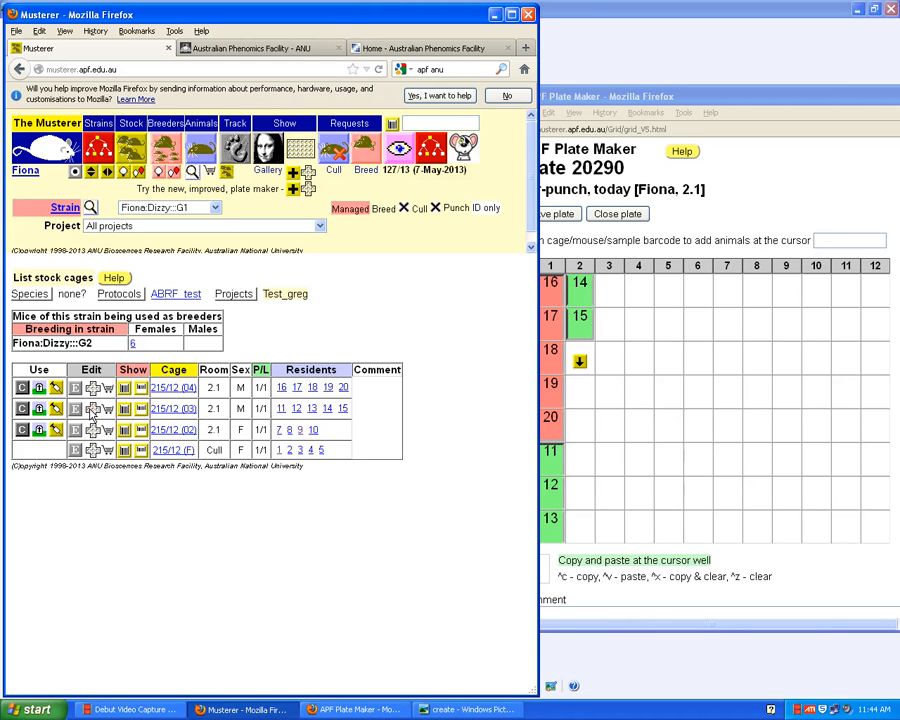
left_click(832, 456)
Step: Set the default strain to the same prime with S1 Obs, S2 Fixed and generation G0
left_click(101, 147)
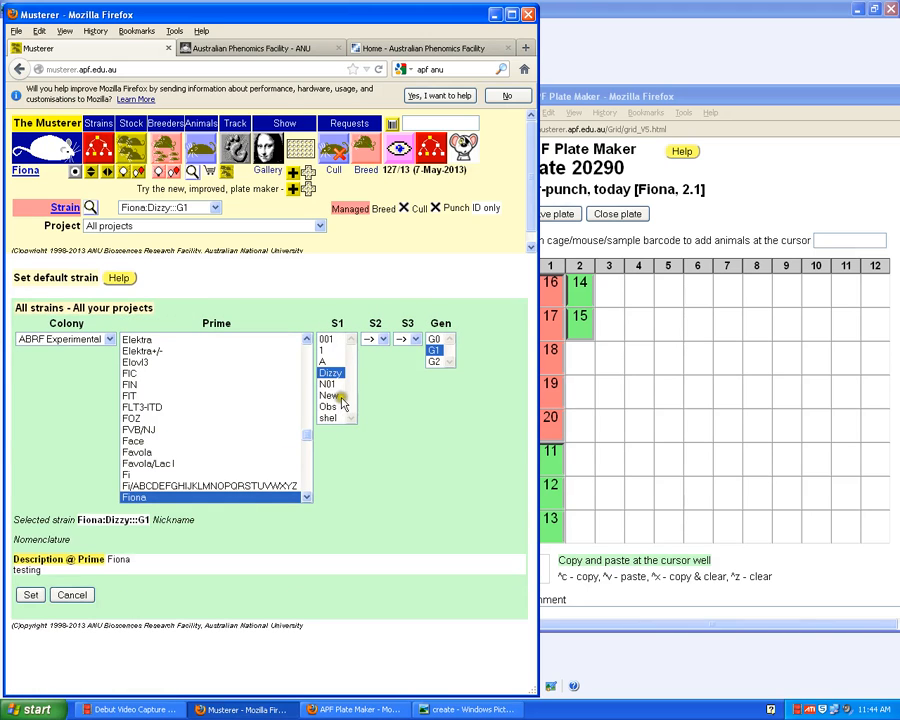
left_click(329, 406)
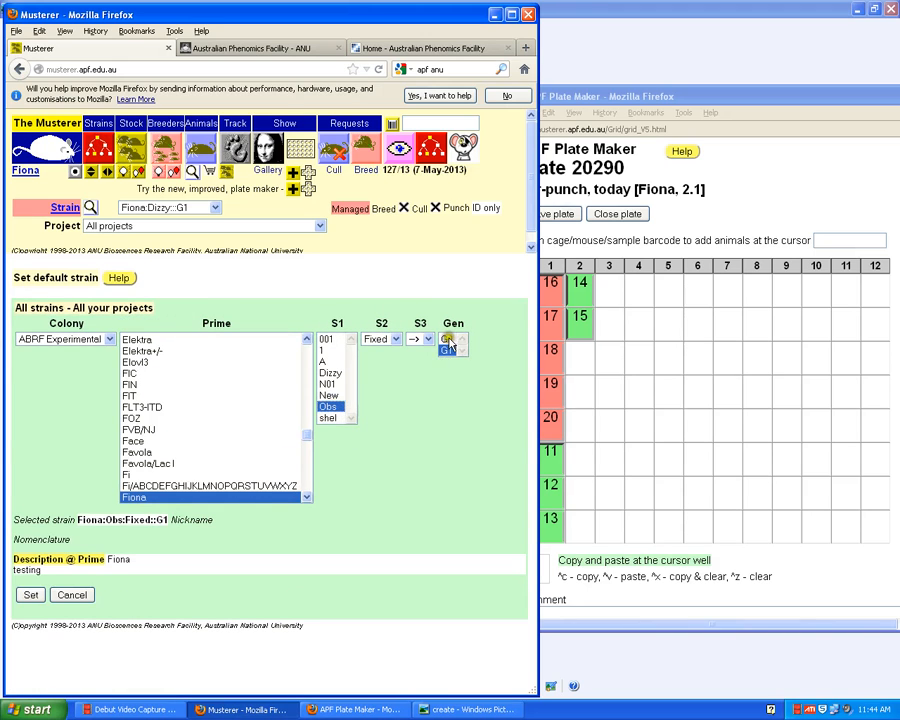
left_click(447, 340)
left_click(30, 594)
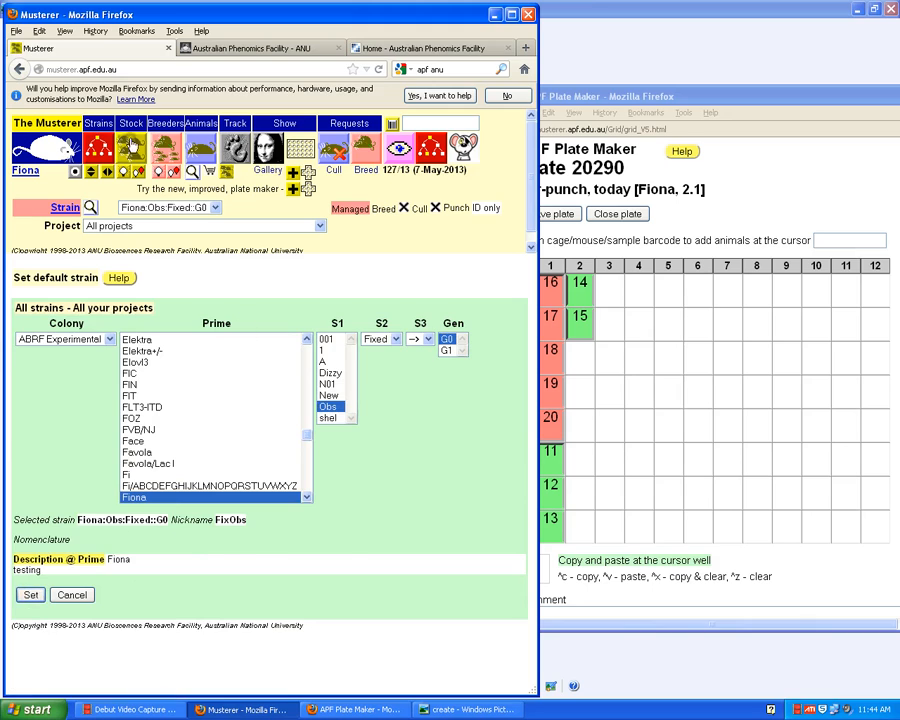
Step: From this strain's stock cages, add cage 156/12 (02) and then the single mouse 1 of cage 156/12 (01) to the plate, keeping both windows visible
left_click(131, 144)
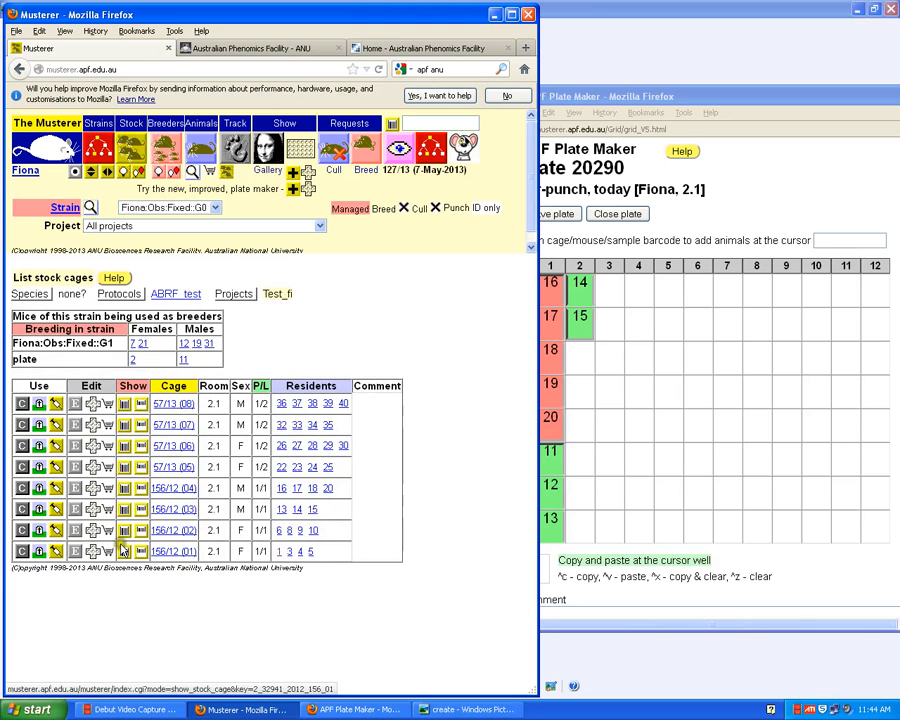
left_click(93, 530)
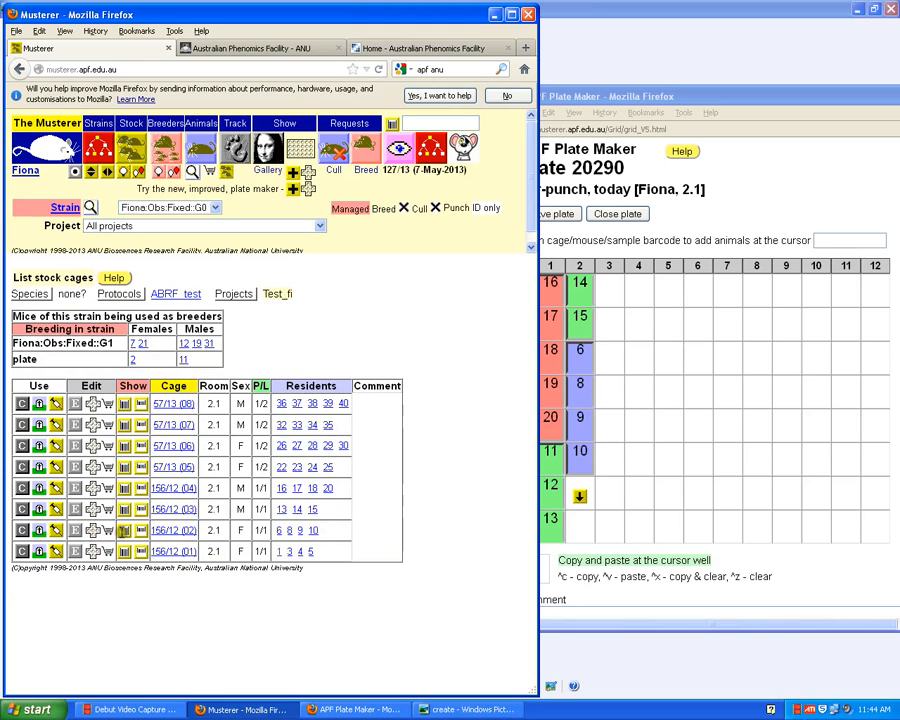
left_click(281, 551)
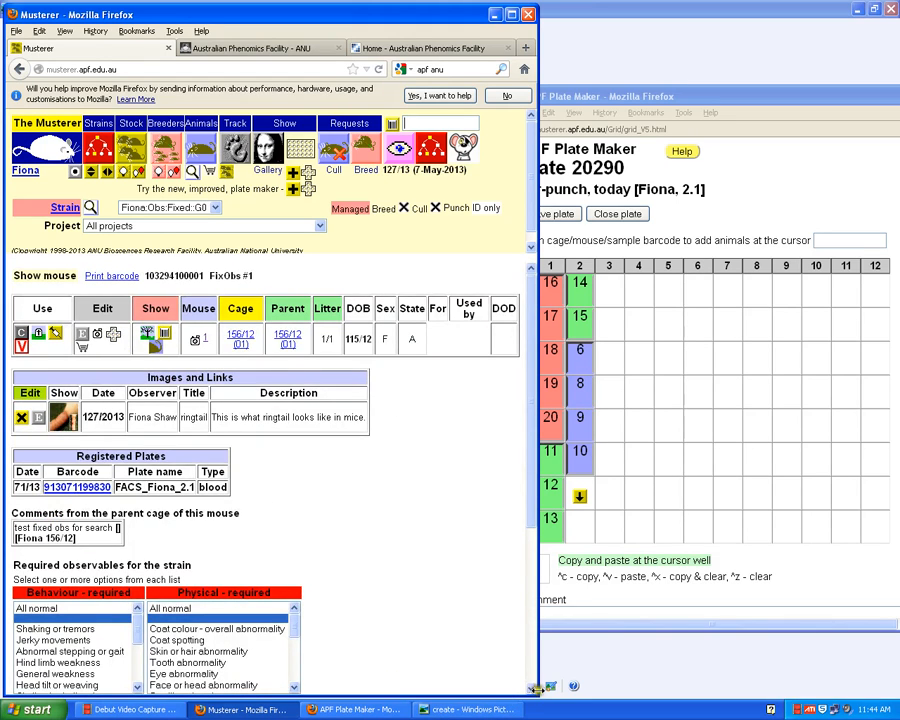
left_click_drag(530, 692, 592, 693)
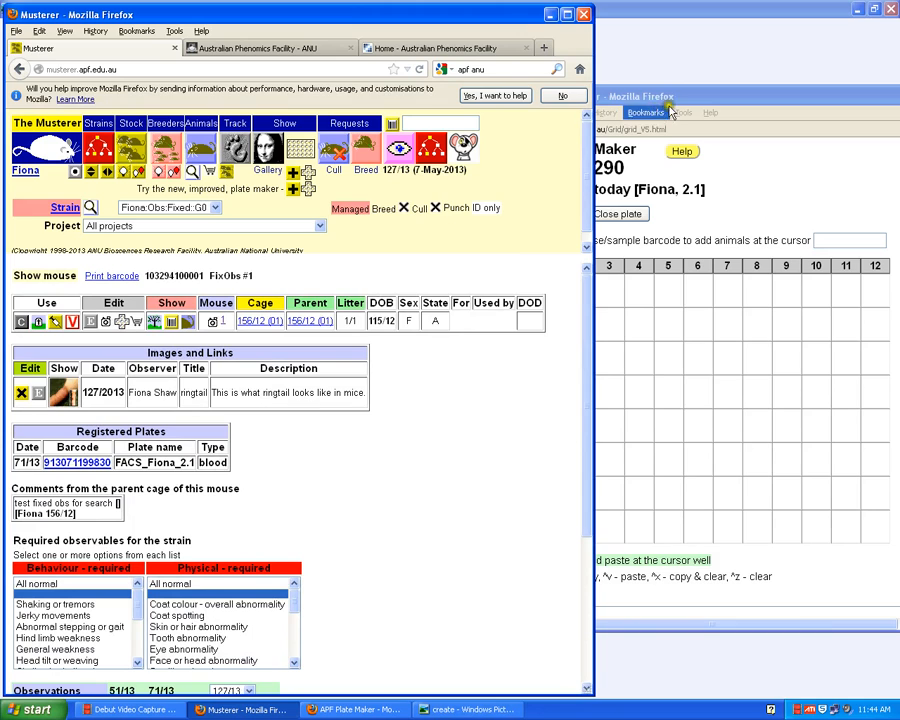
left_click_drag(686, 96, 757, 104)
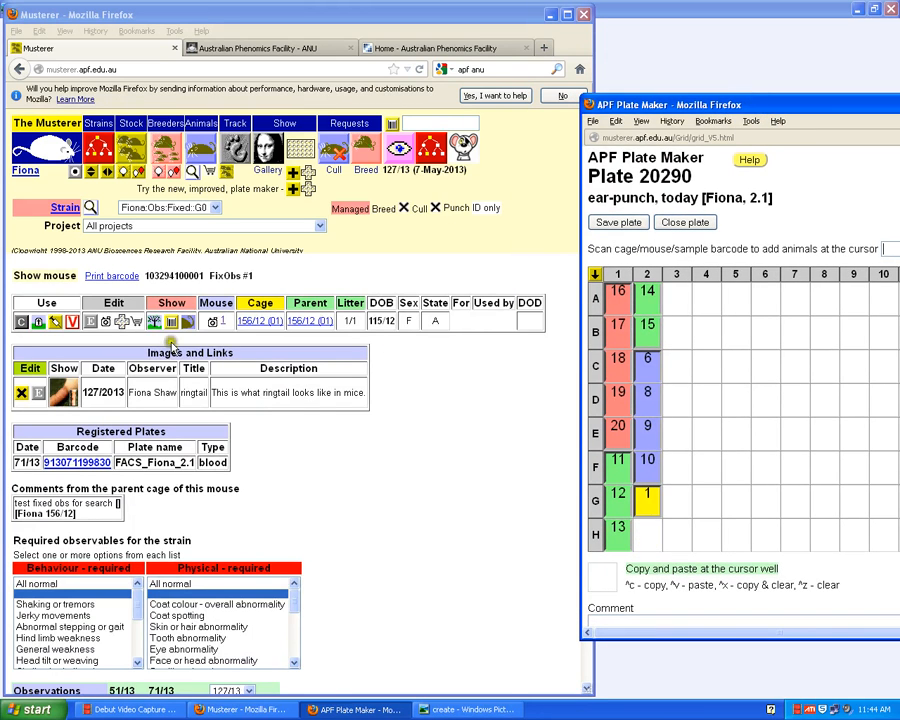
Step: Add the single mouse 6 from stock cage 156/12 (02) to the plate through its mouse record
left_click(130, 153)
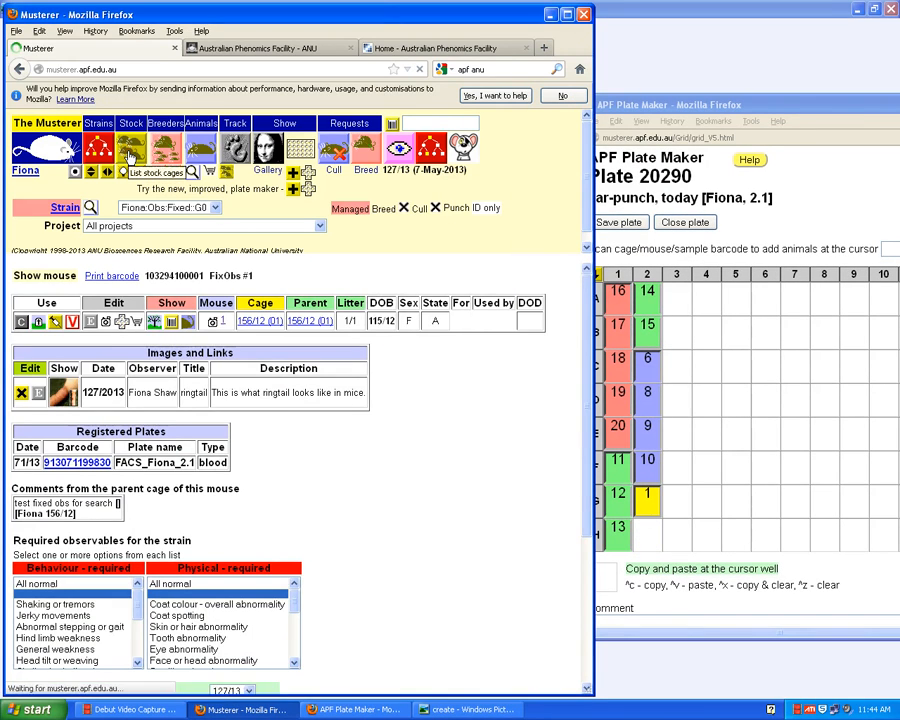
left_click(279, 531)
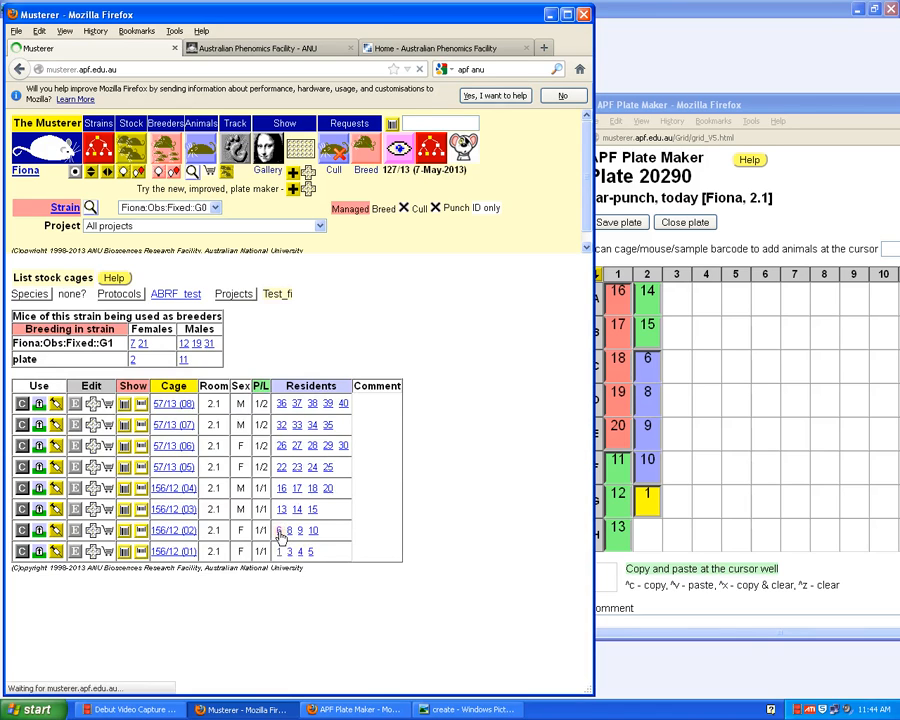
left_click(121, 323)
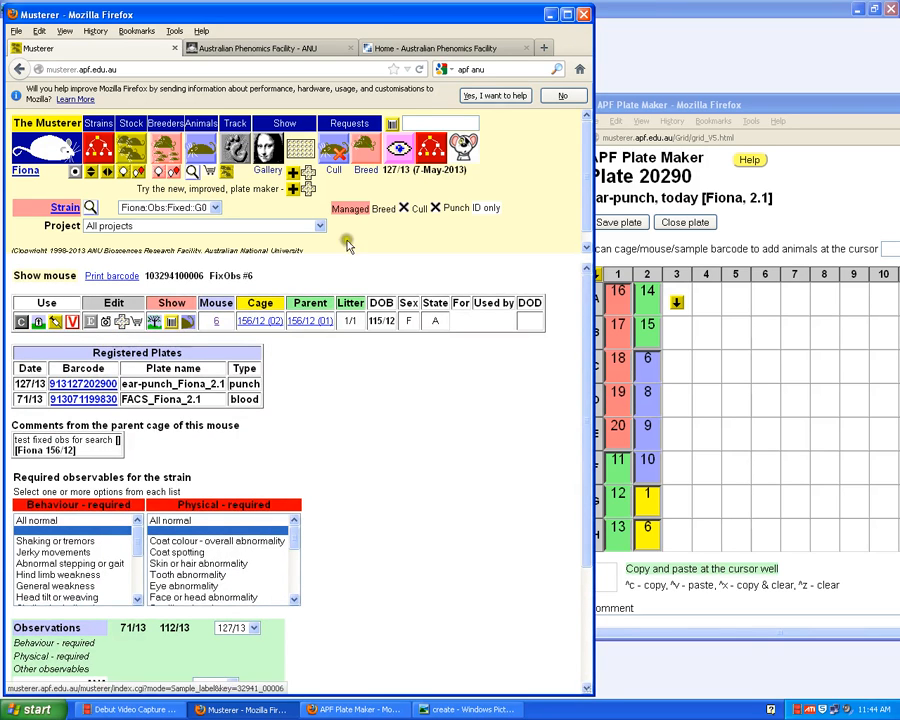
Step: Find the female breeder 3 of breeder pair 156/12 (1) and add her to the plate
left_click(170, 158)
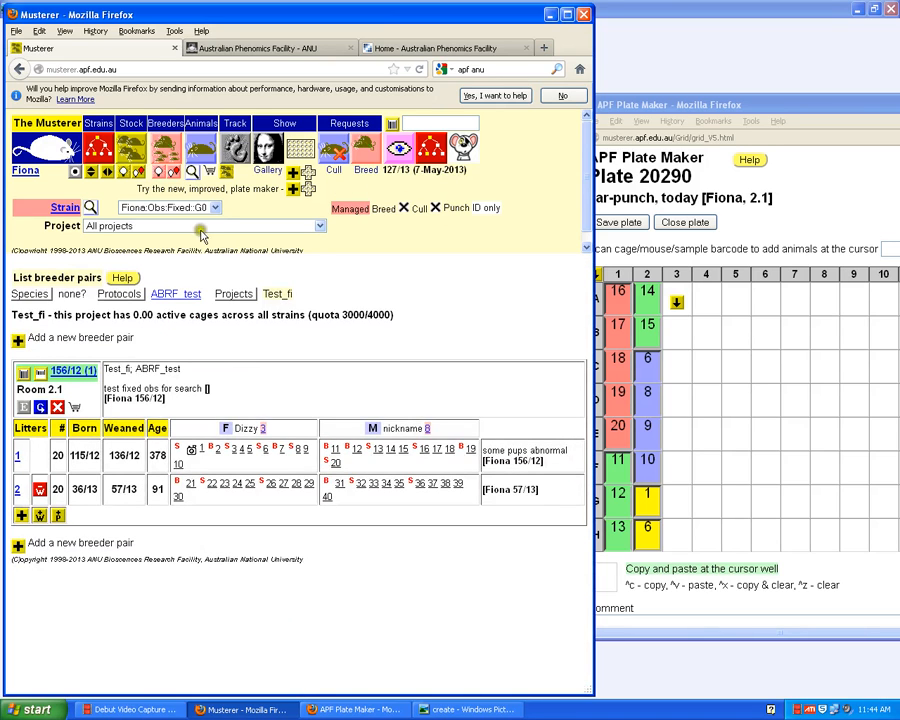
left_click(251, 431)
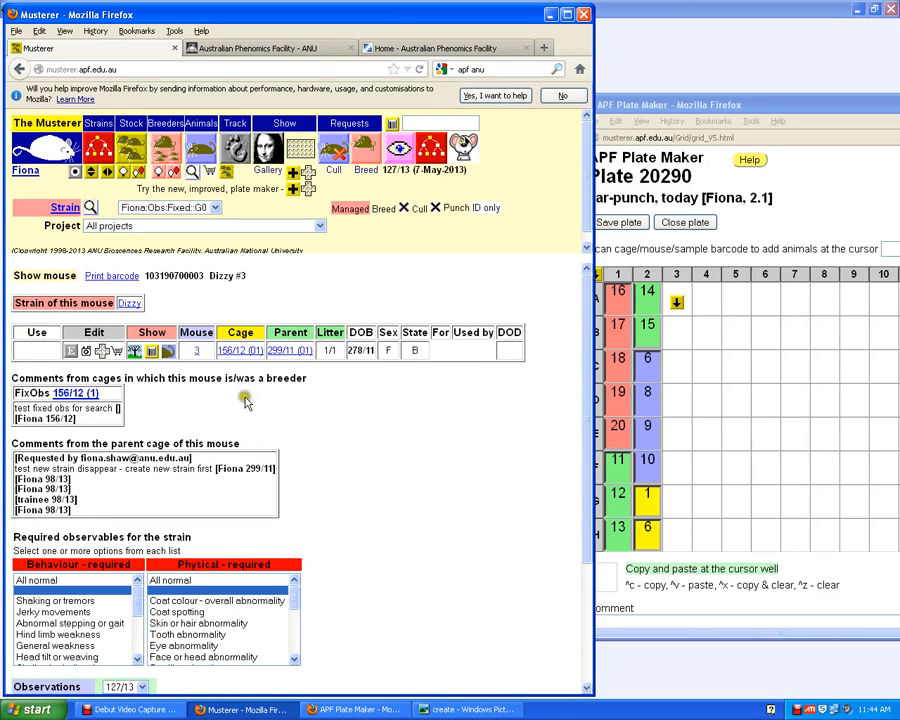
left_click(101, 351)
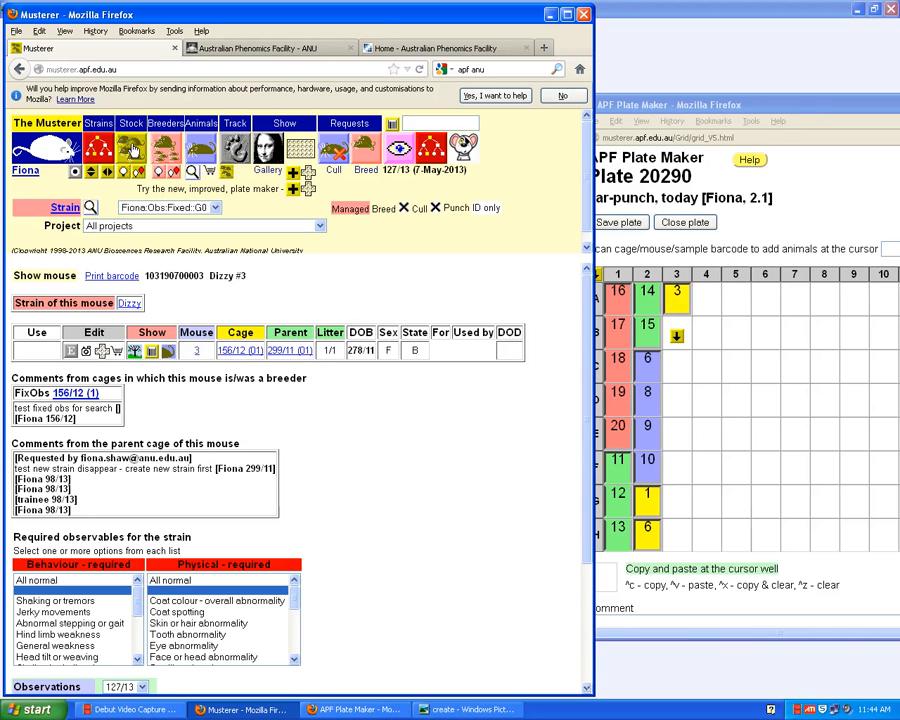
Step: Add all mice from stock cage 57/13 (06) to the plate, and reposition and enlarge the Plate Maker window to show the whole grid
left_click(150, 125)
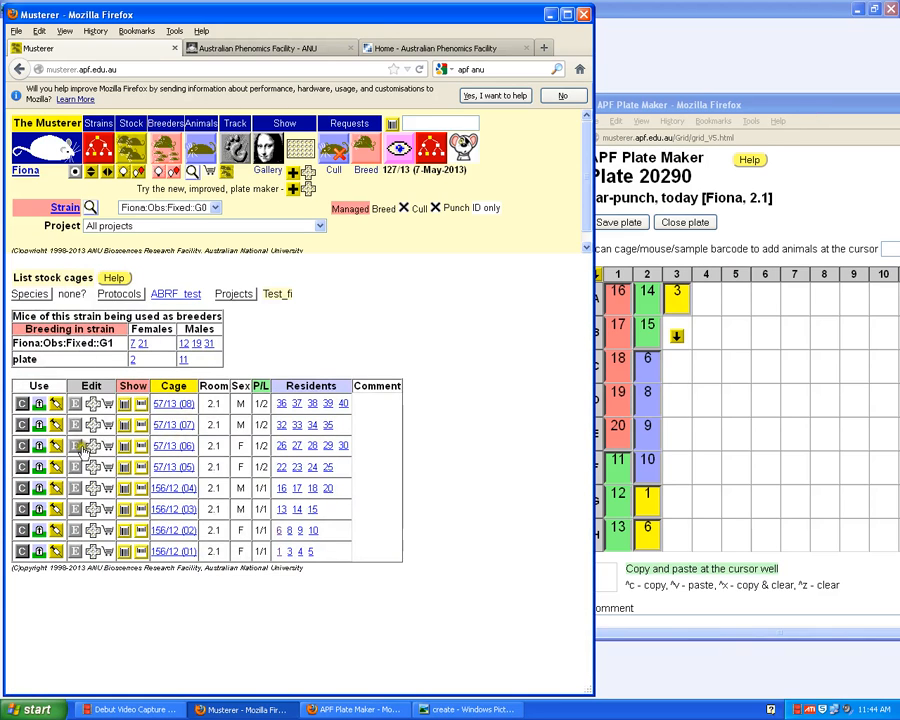
left_click(90, 448)
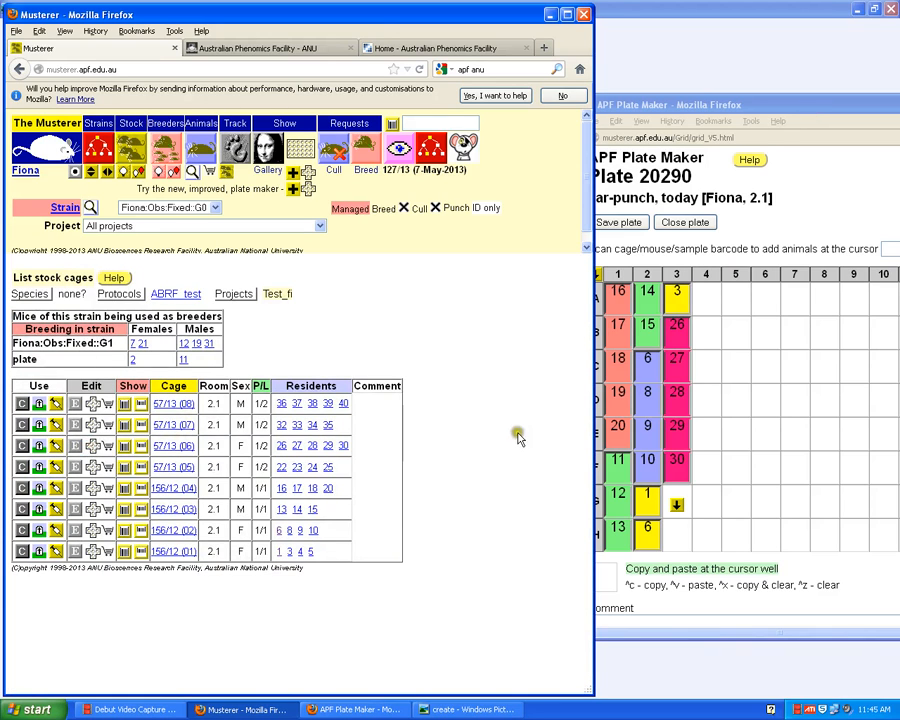
left_click_drag(802, 108, 594, 102)
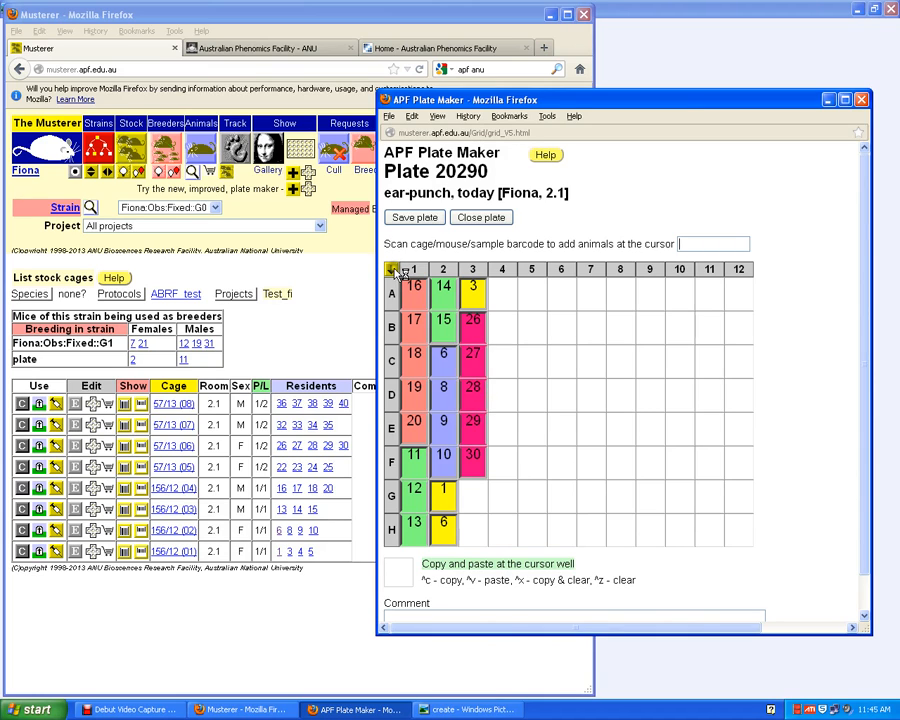
left_click_drag(866, 631, 868, 678)
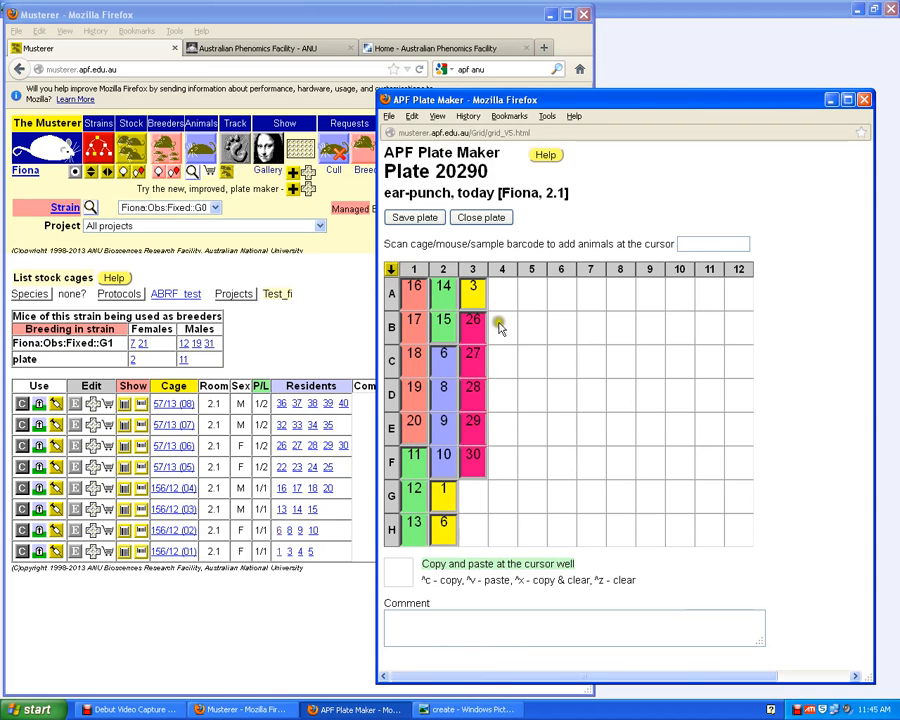
Step: Toggle the well colouring between cage and strain, finishing with strain colours, and examine the Strains legend below the plate
left_click(391, 270)
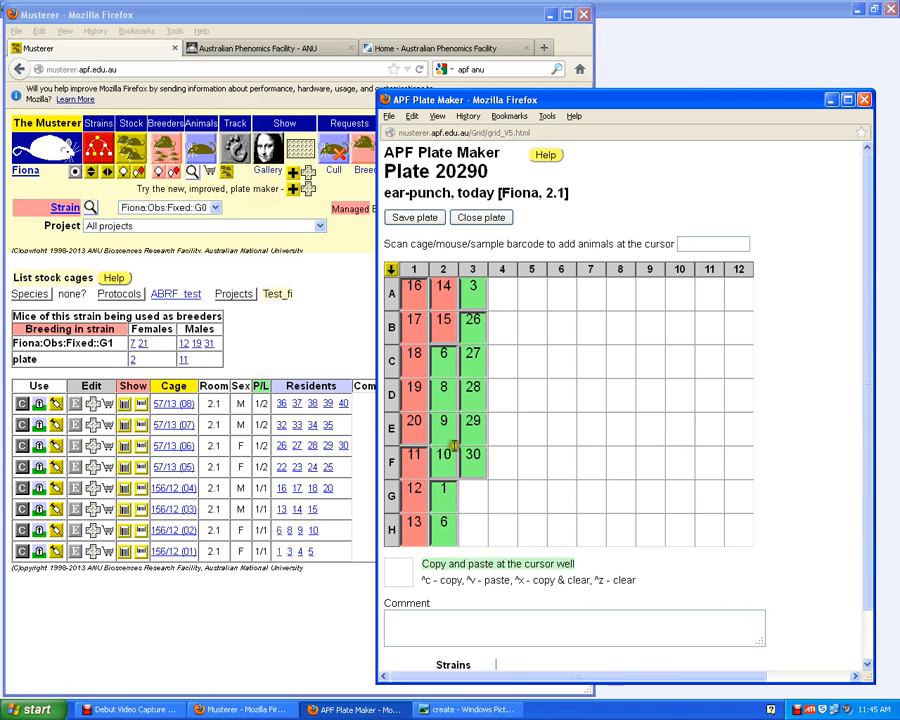
left_click_drag(869, 599, 852, 643)
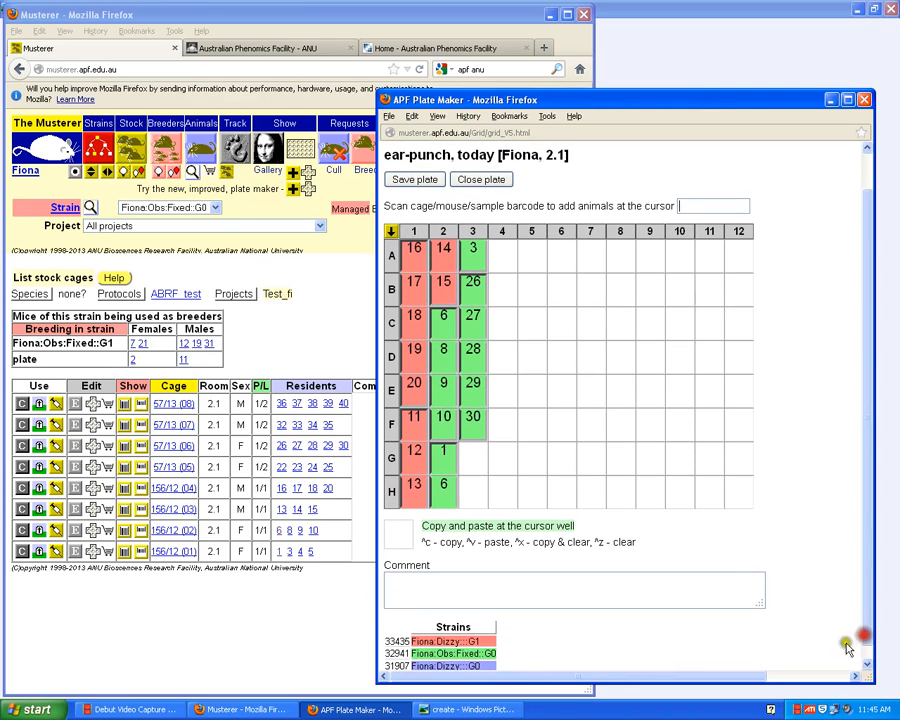
left_click(391, 232)
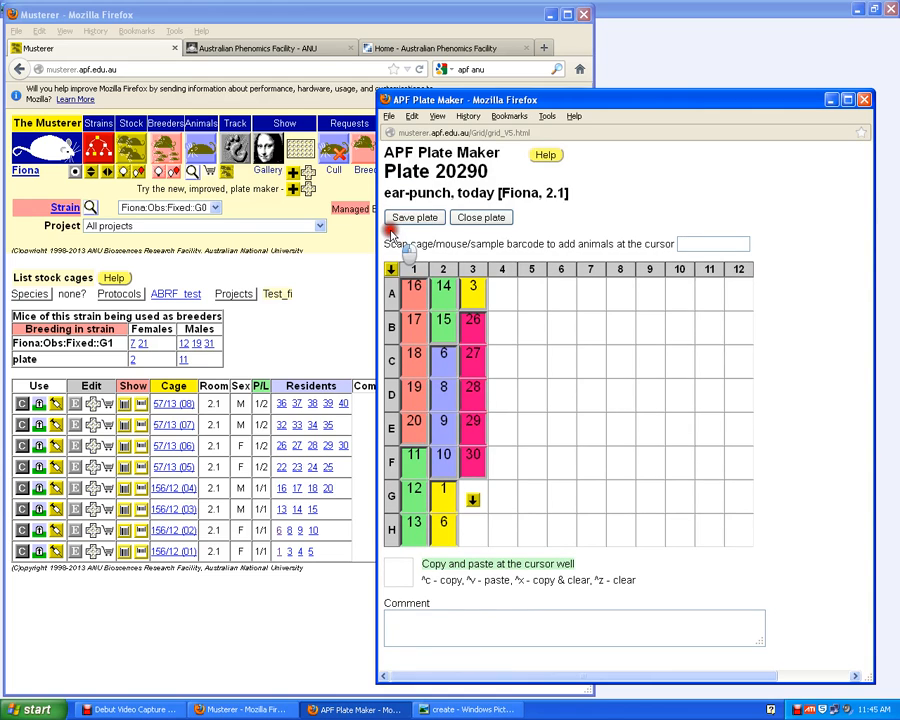
left_click(391, 271)
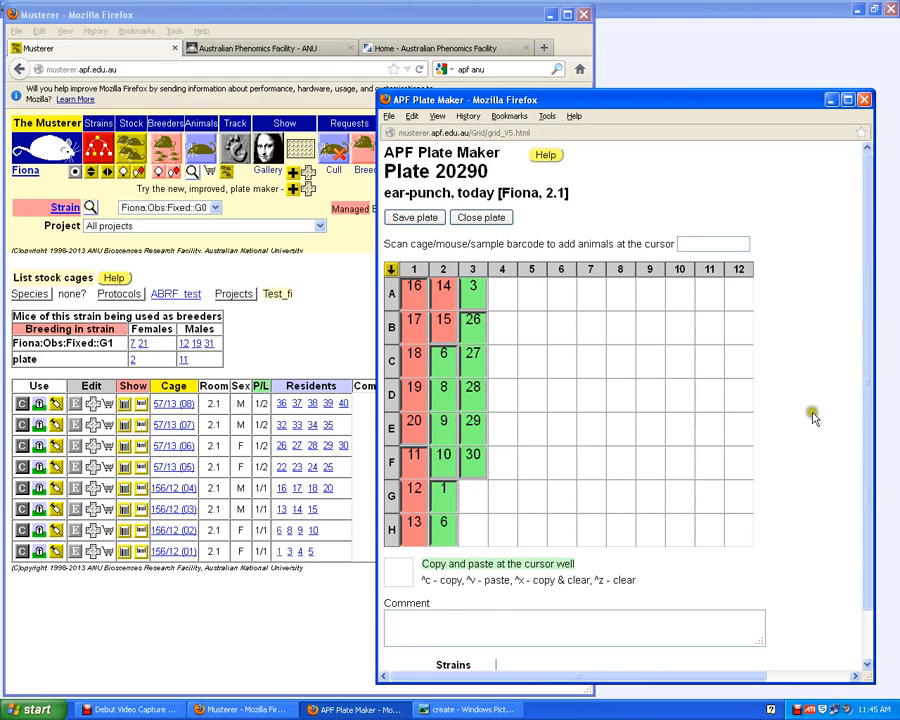
left_click_drag(869, 455, 870, 495)
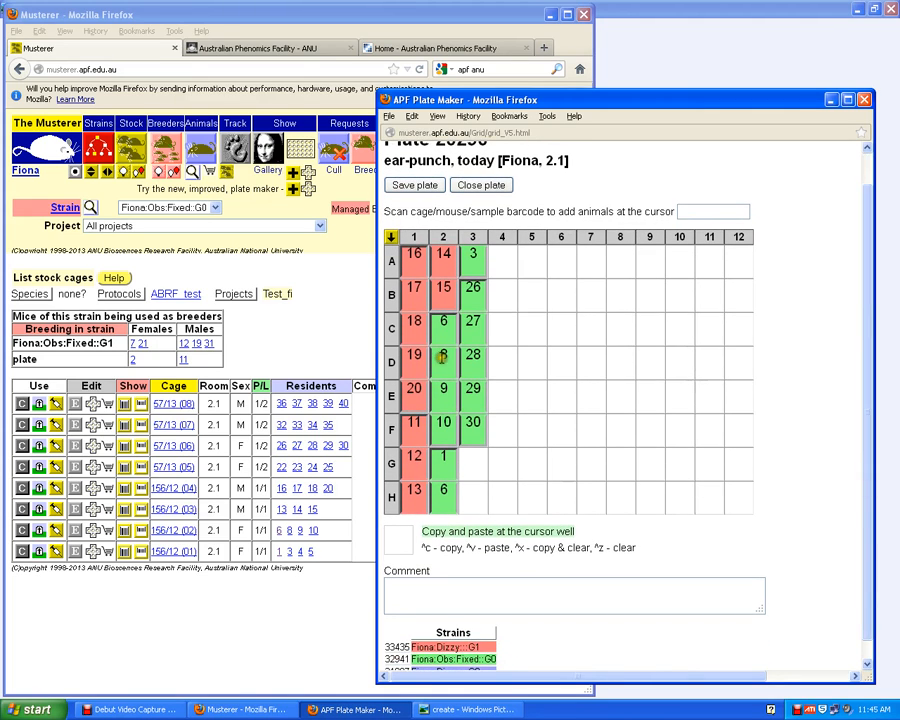
Step: Remove mouse 8 from well D2 by shifting the wells that follow up into its place
left_click(446, 368)
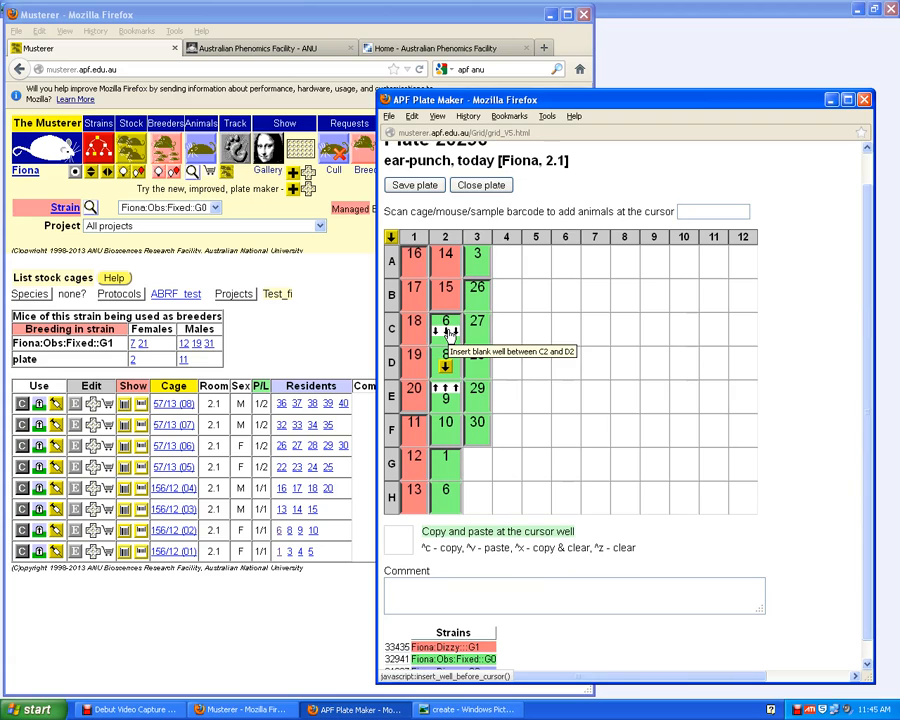
left_click(447, 390)
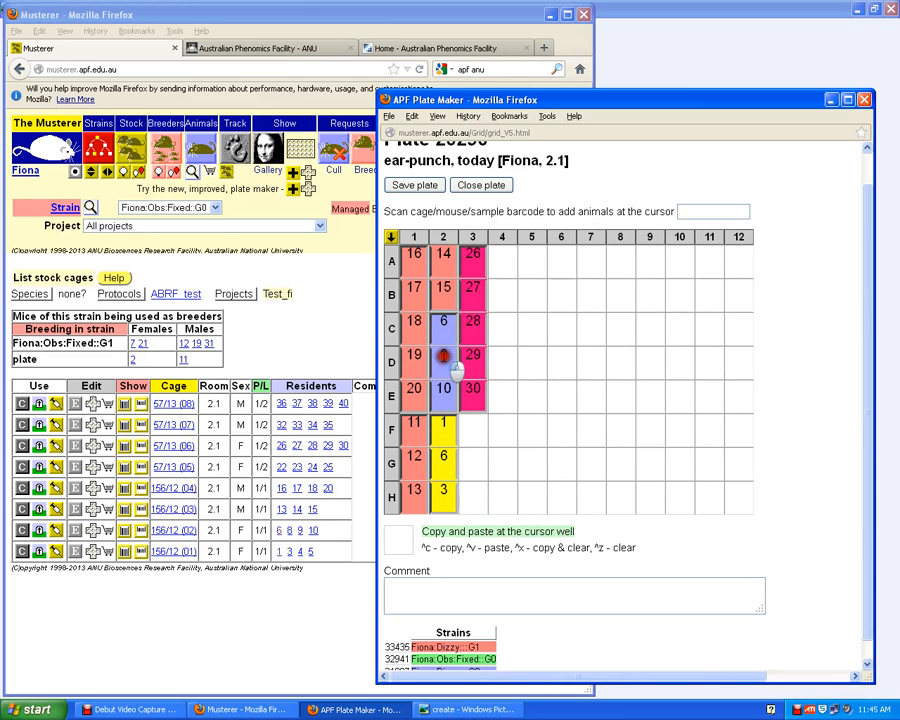
Step: Insert a blank well between C2 and D2, and shift the following wells back into it to close the gap
left_click(445, 331)
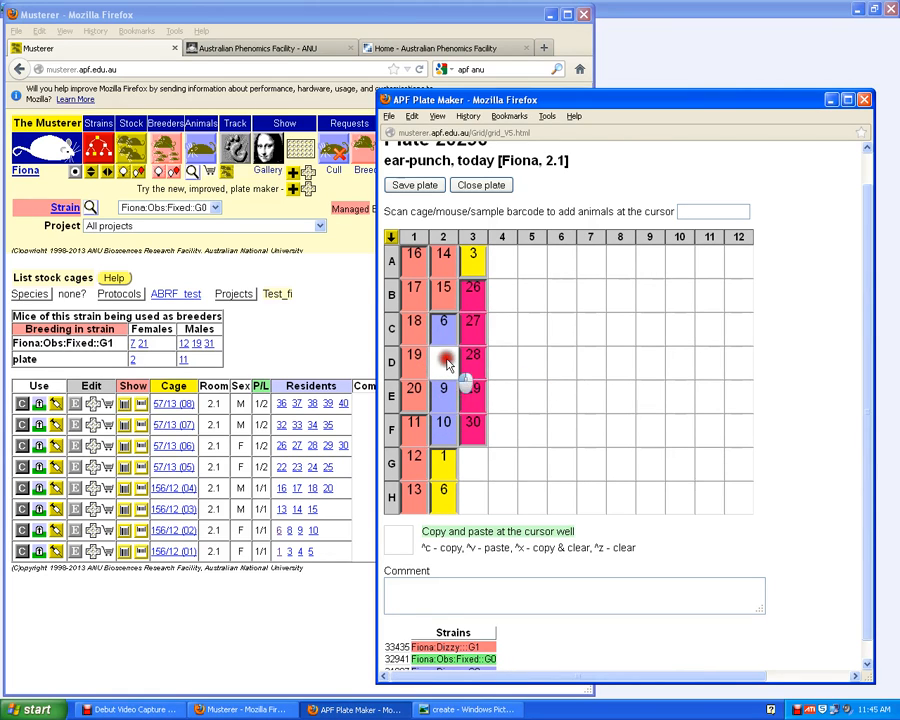
mouse_move(445, 367)
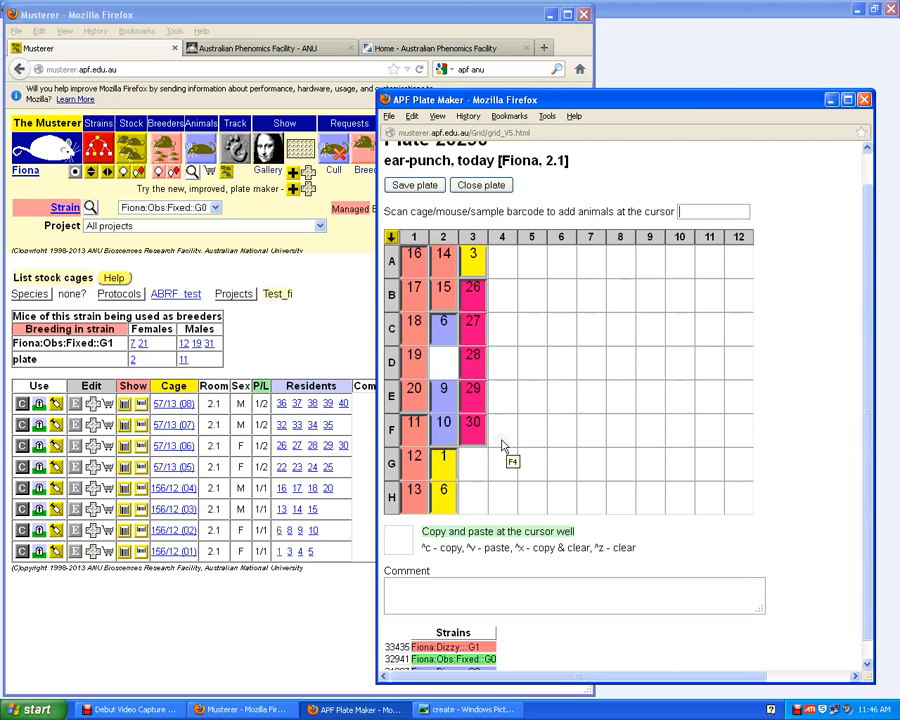
left_click(442, 366)
left_click(443, 388)
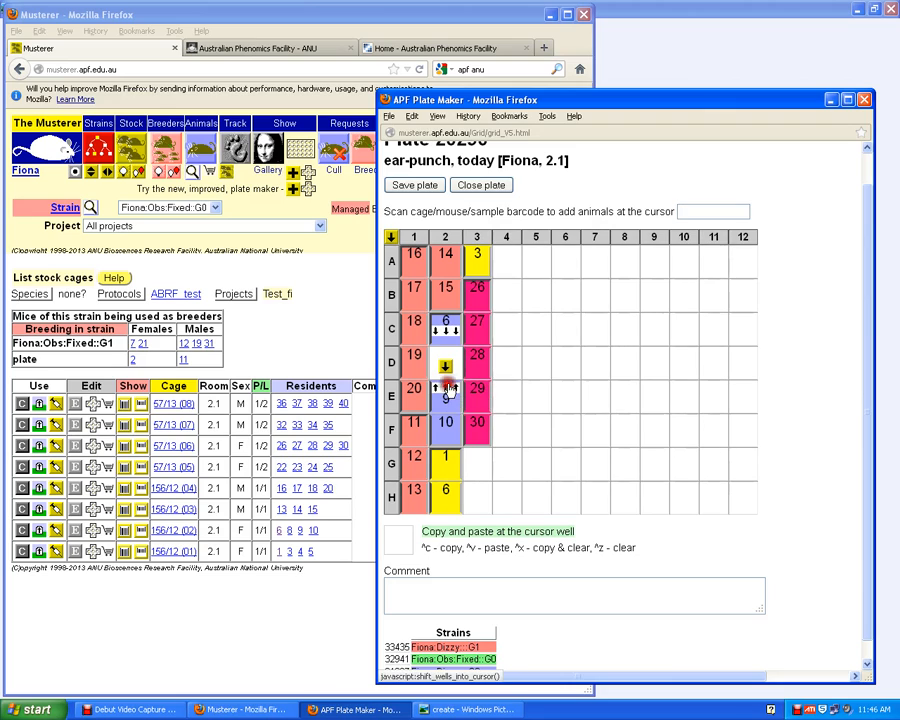
left_click(478, 437)
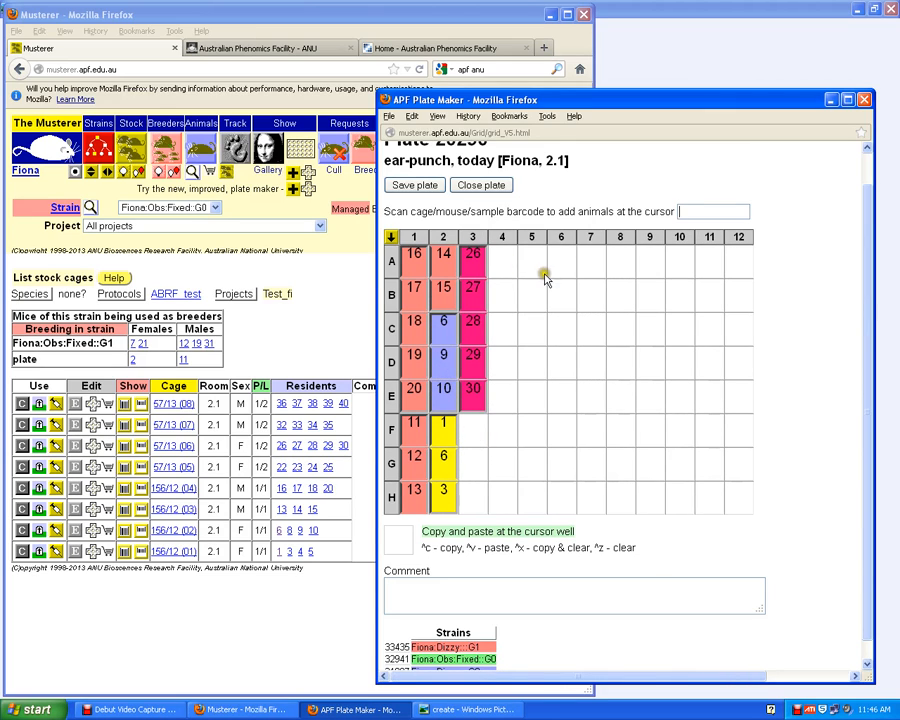
Step: Decline to discard the unsaved changes, save plate 20290 and close the Plate Maker window
left_click(483, 189)
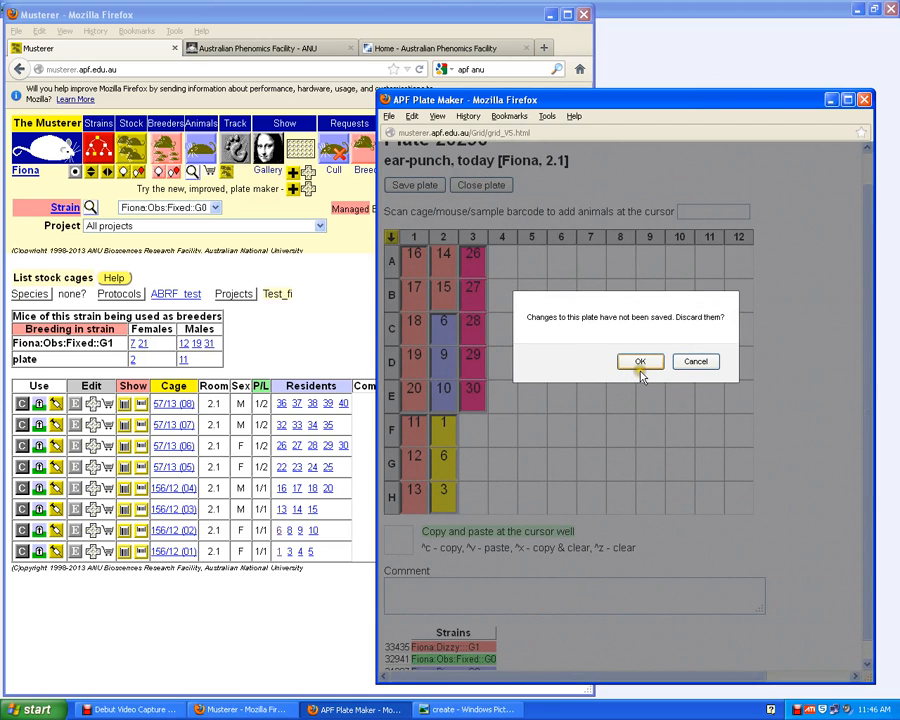
left_click(695, 361)
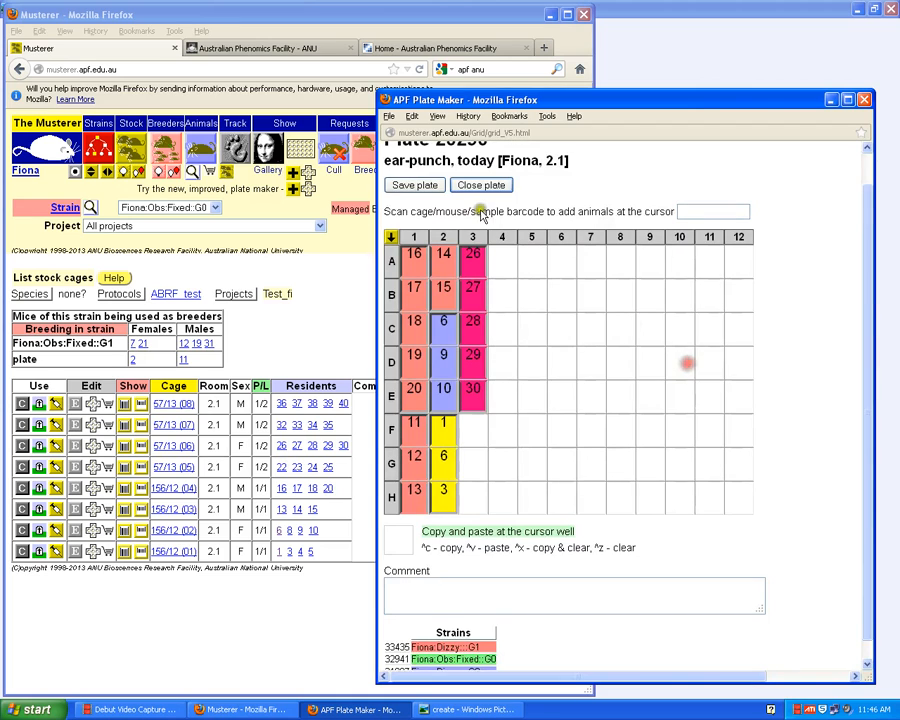
left_click(408, 193)
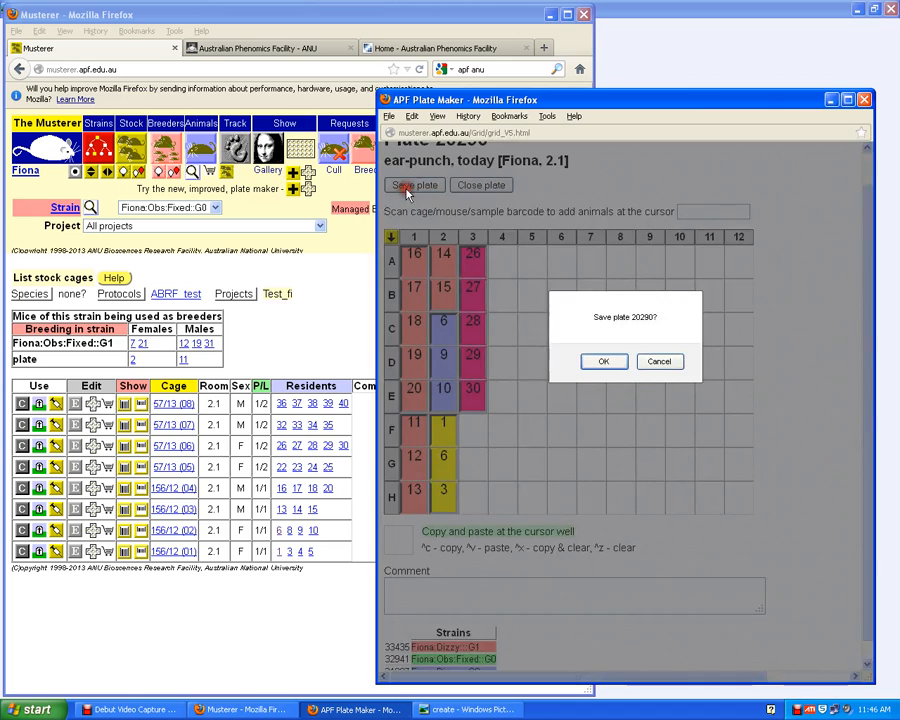
left_click(620, 365)
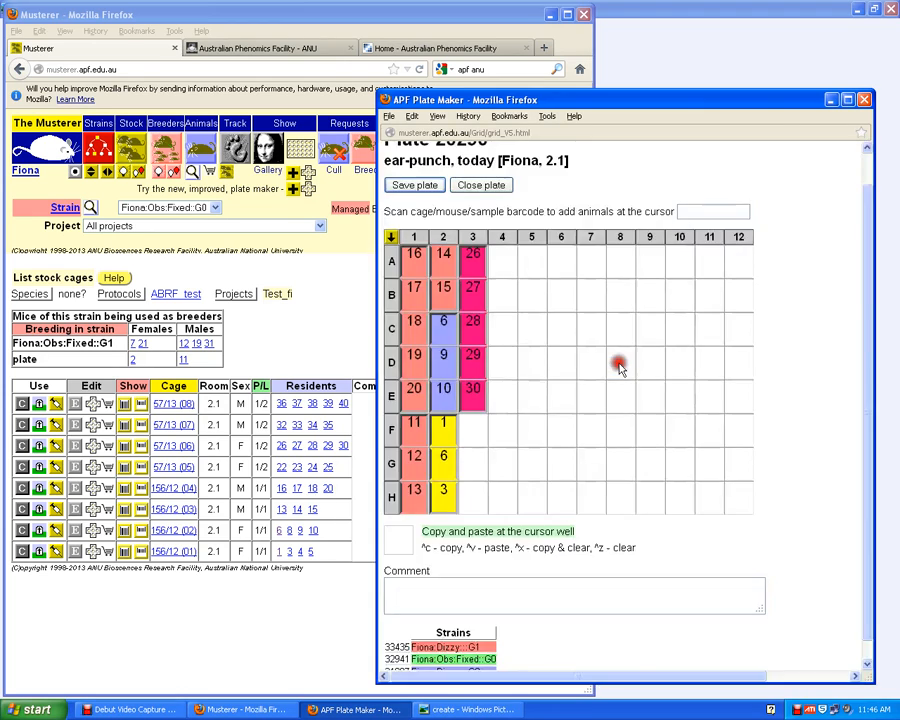
left_click(695, 364)
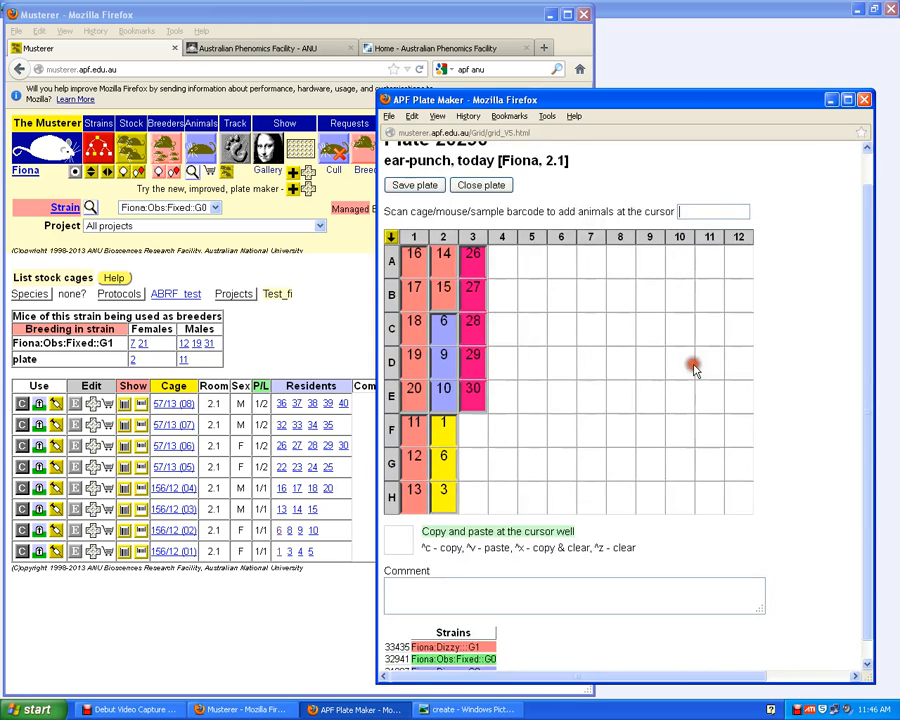
left_click(866, 100)
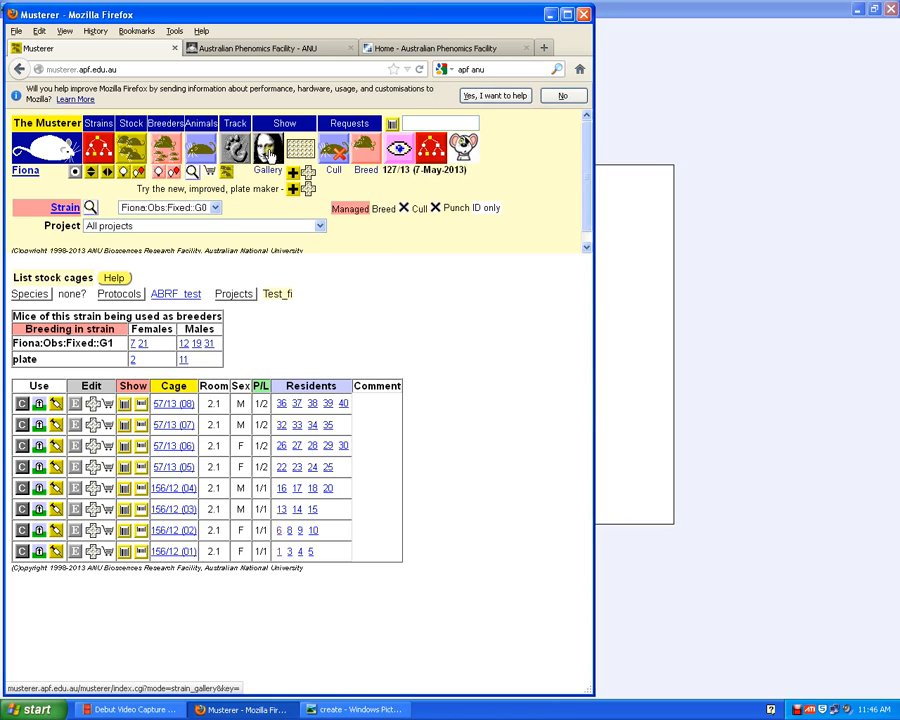
Step: Browse the plates in Musterer and retrieve plate 20290 by its plate ID
left_click(300, 152)
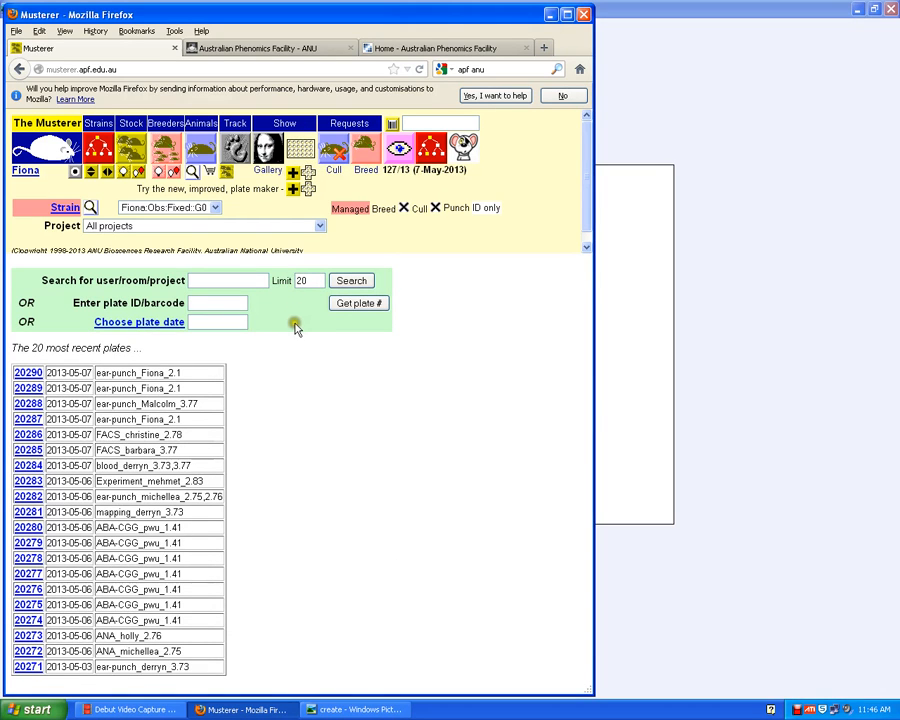
left_click(232, 304)
key("Tab")
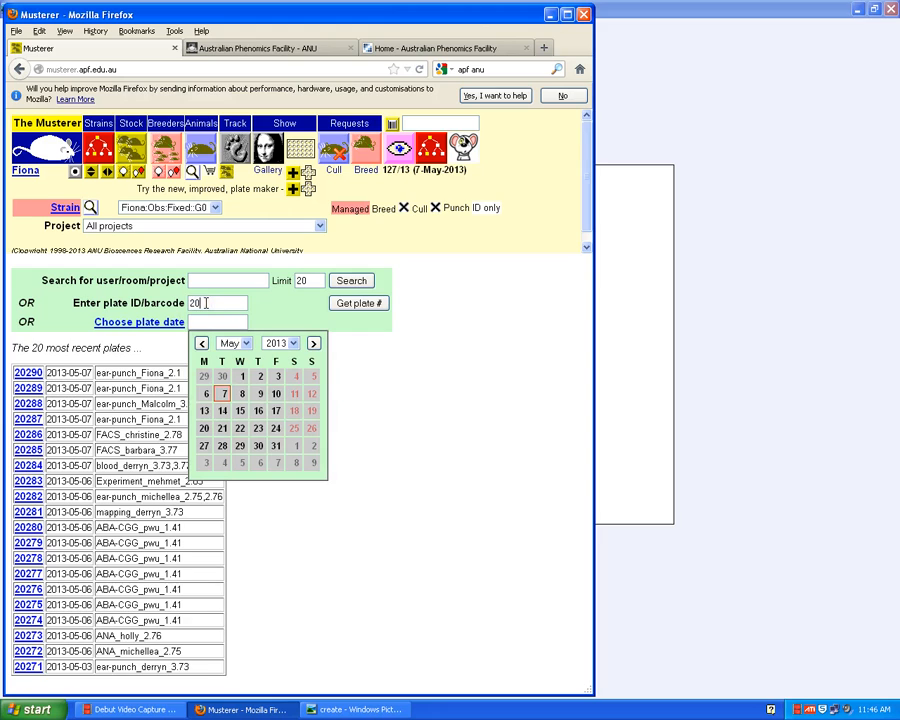
left_click(362, 305)
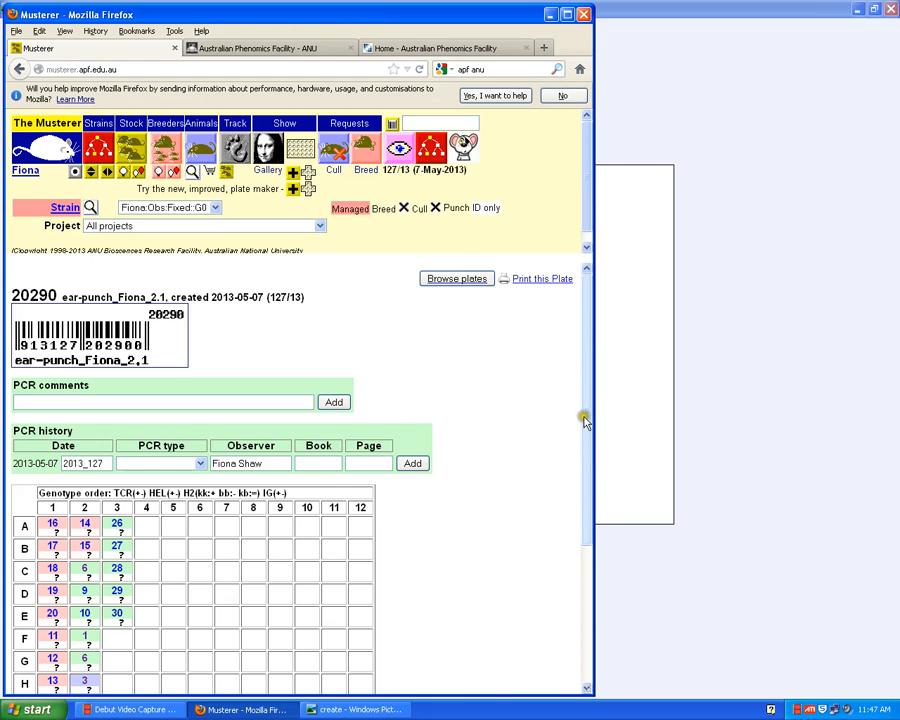
Step: Open the batch observation editor for the FixObs mice on the plate, and return to the plate without editing
left_click_drag(580, 414, 573, 553)
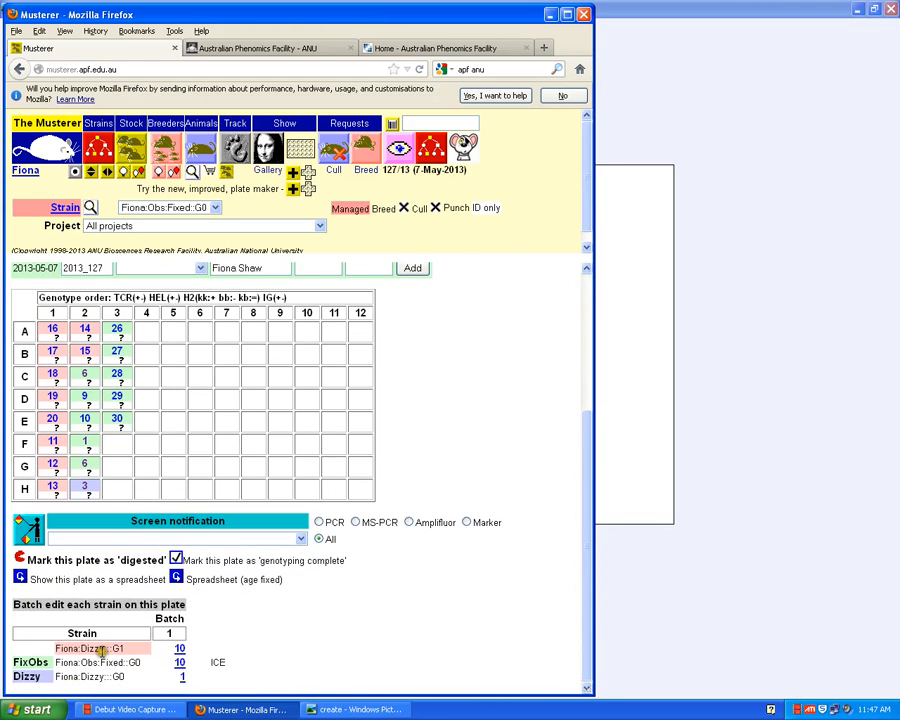
left_click(184, 663)
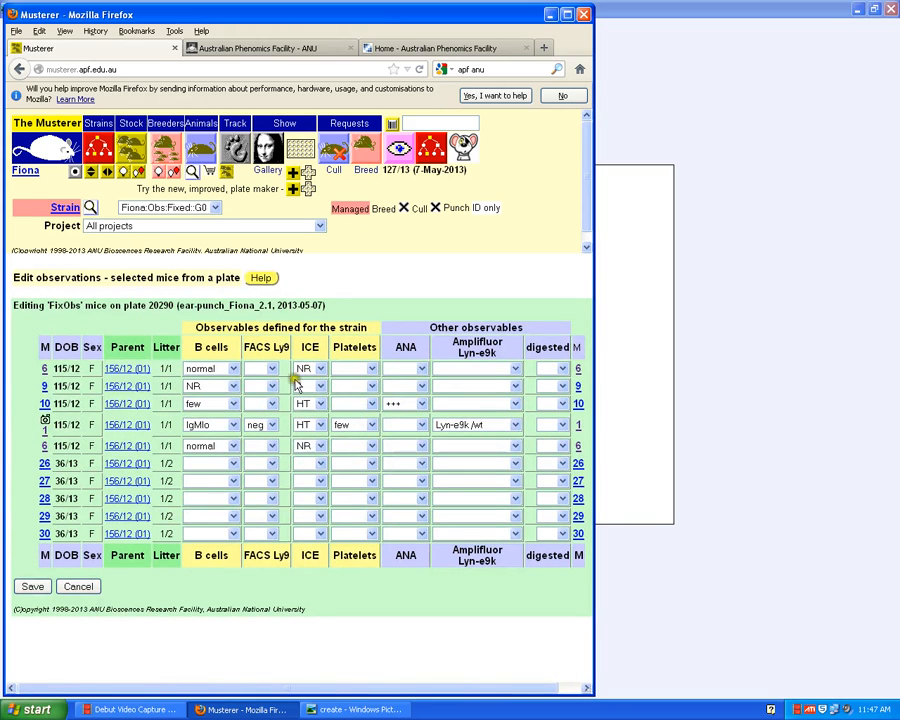
left_click(20, 71)
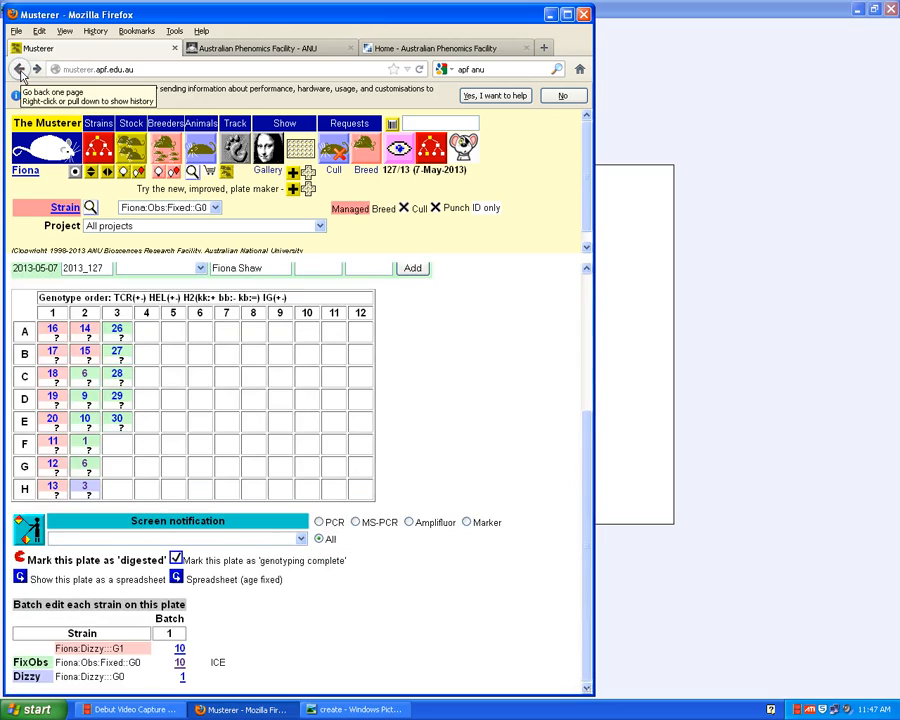
Step: Go back to browsing plates and list those dated 2013-04-17 using the plate date search
left_click(294, 153)
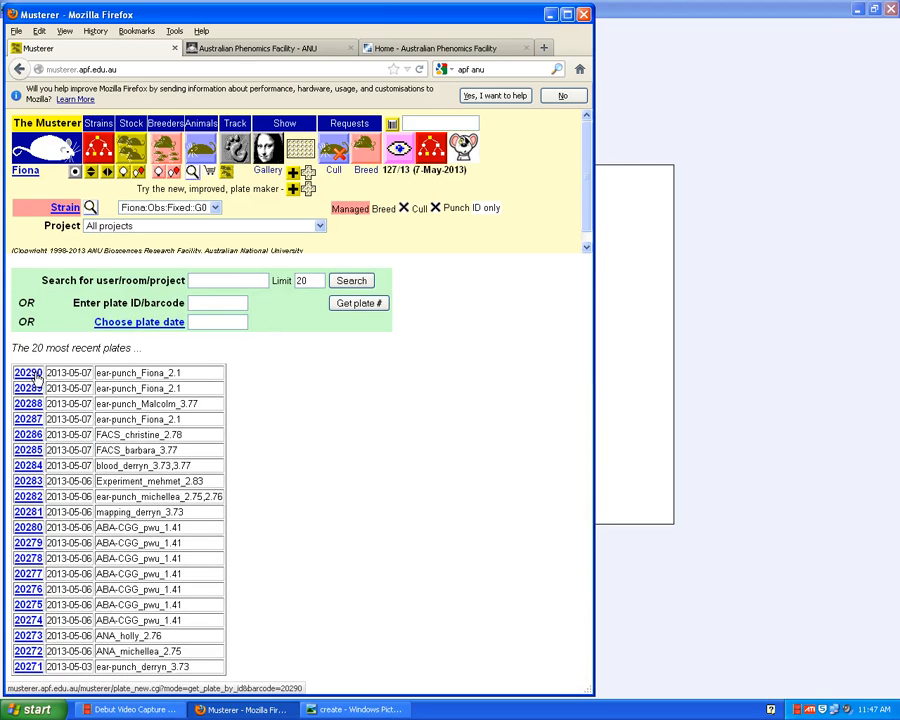
left_click(151, 323)
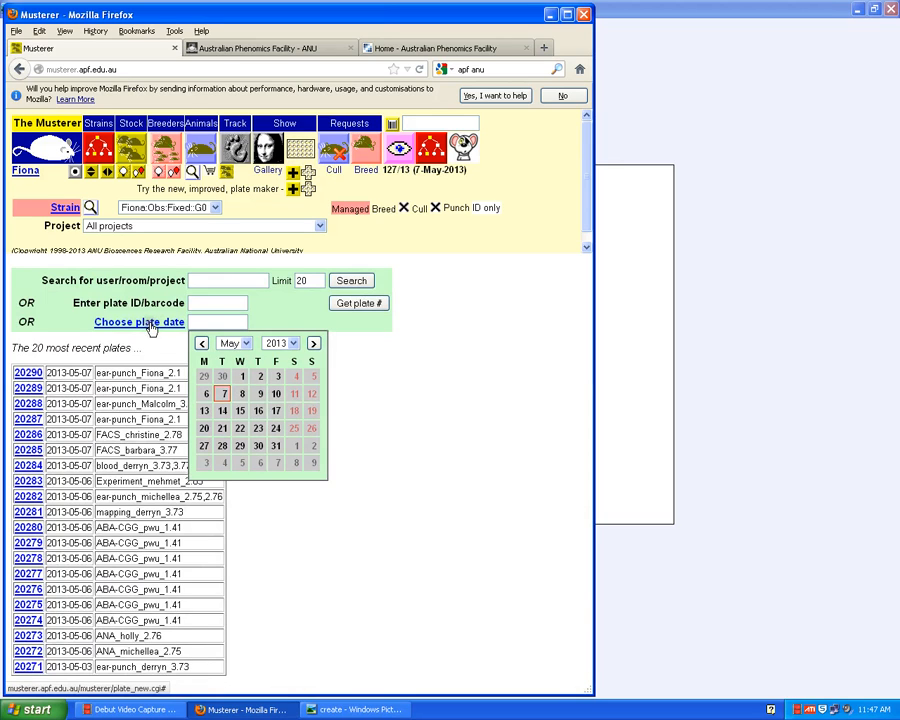
left_click(200, 344)
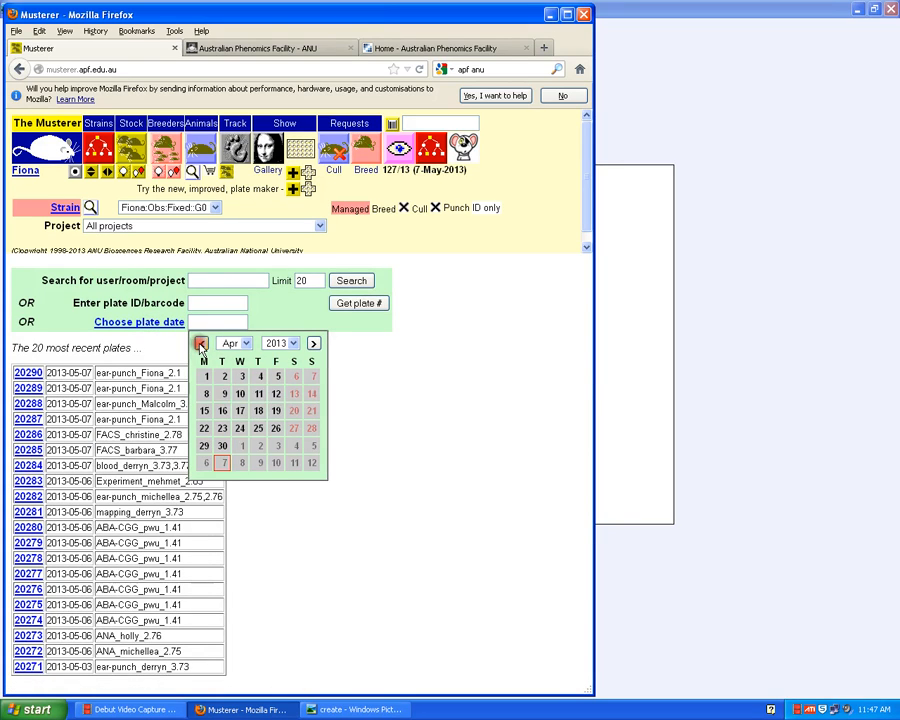
left_click(241, 409)
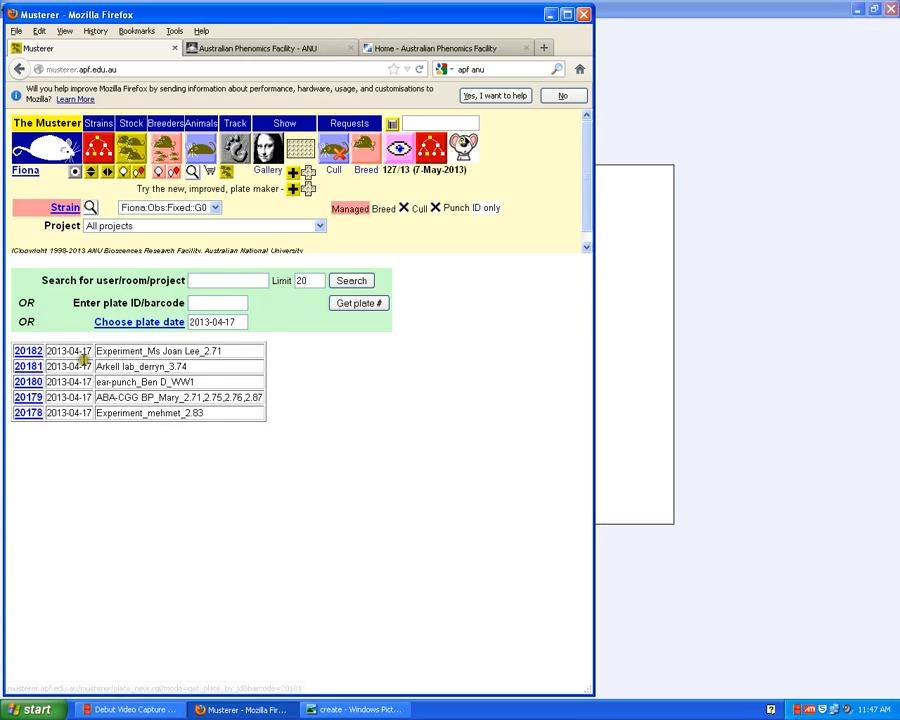
left_click(244, 323)
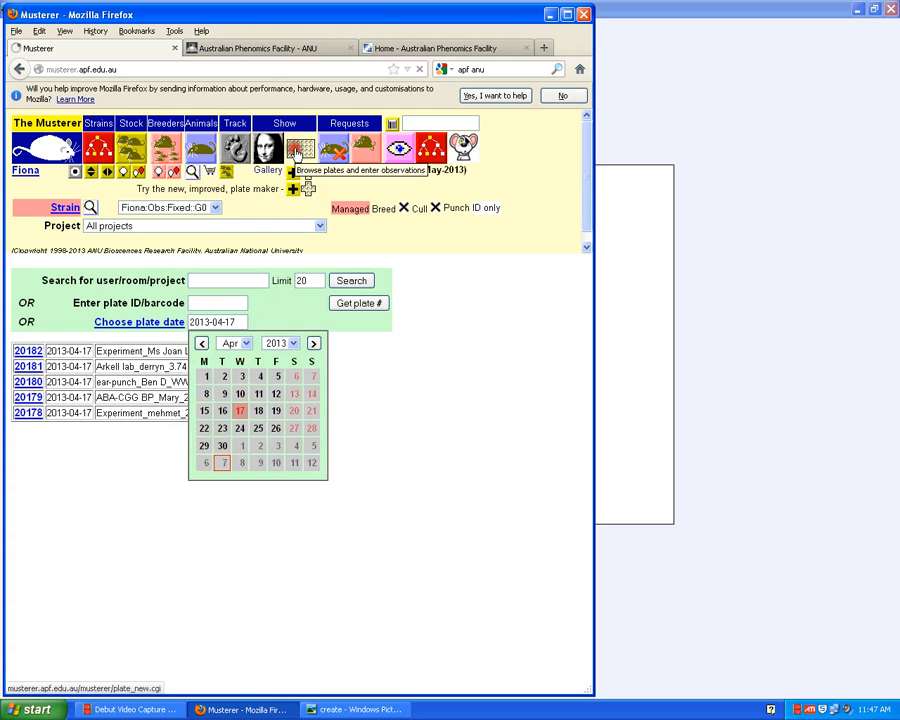
Step: Reopen plate 20290 from the most recent plates, examine its layout and return to the Musterer home page
left_click(298, 150)
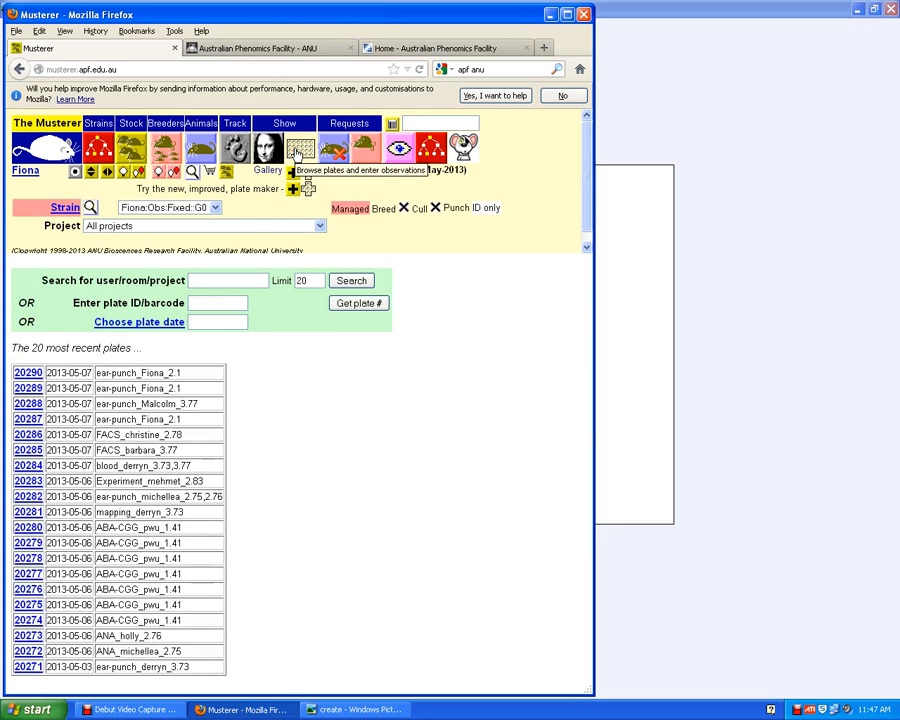
left_click(30, 374)
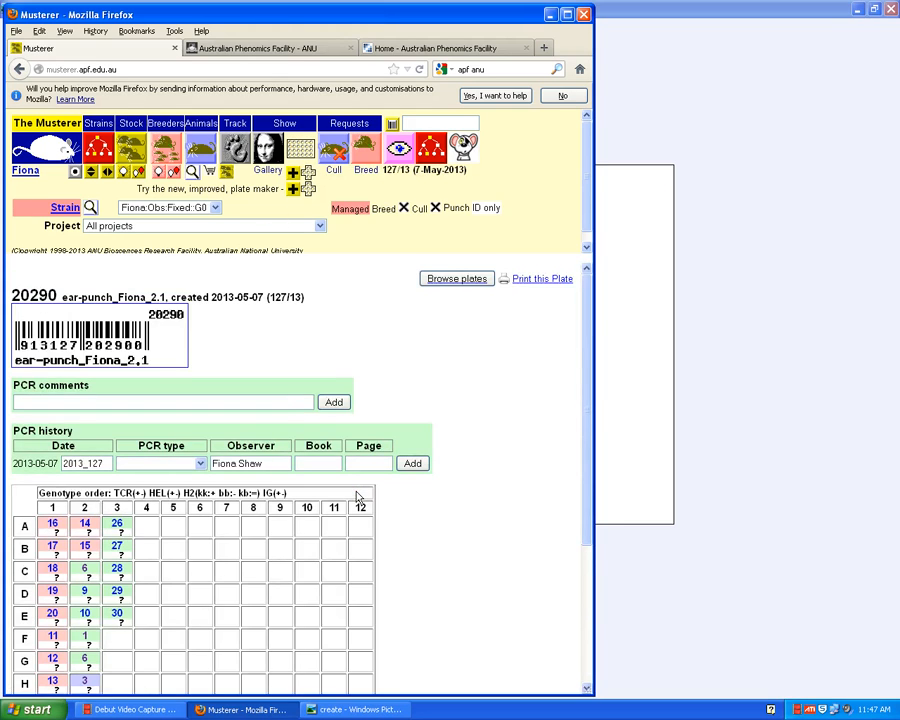
left_click_drag(584, 415, 570, 538)
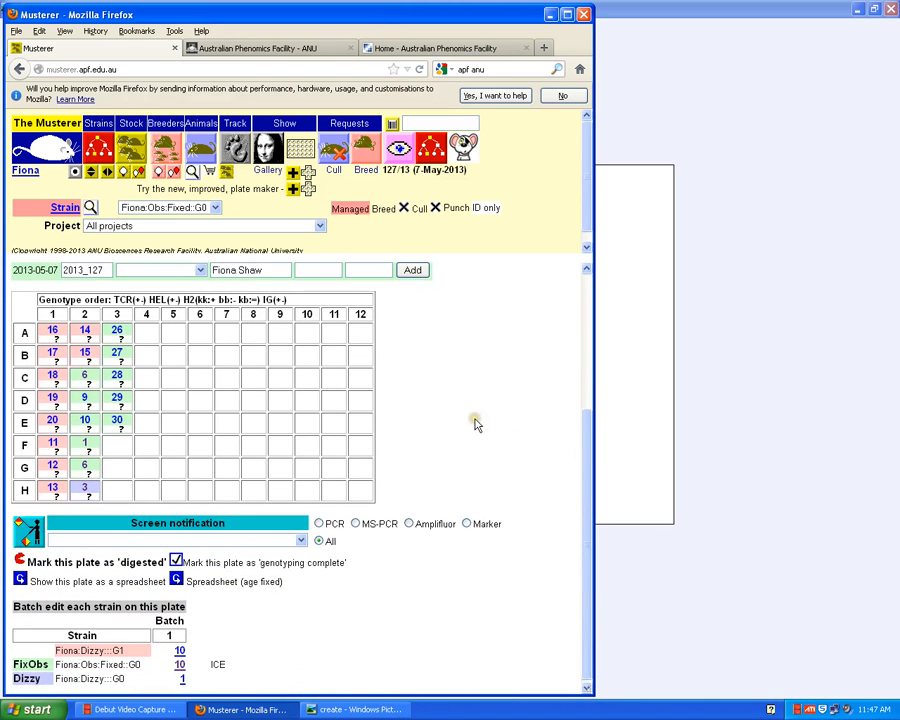
scroll(475, 420, "up", 2)
scroll(477, 425, "up", 1)
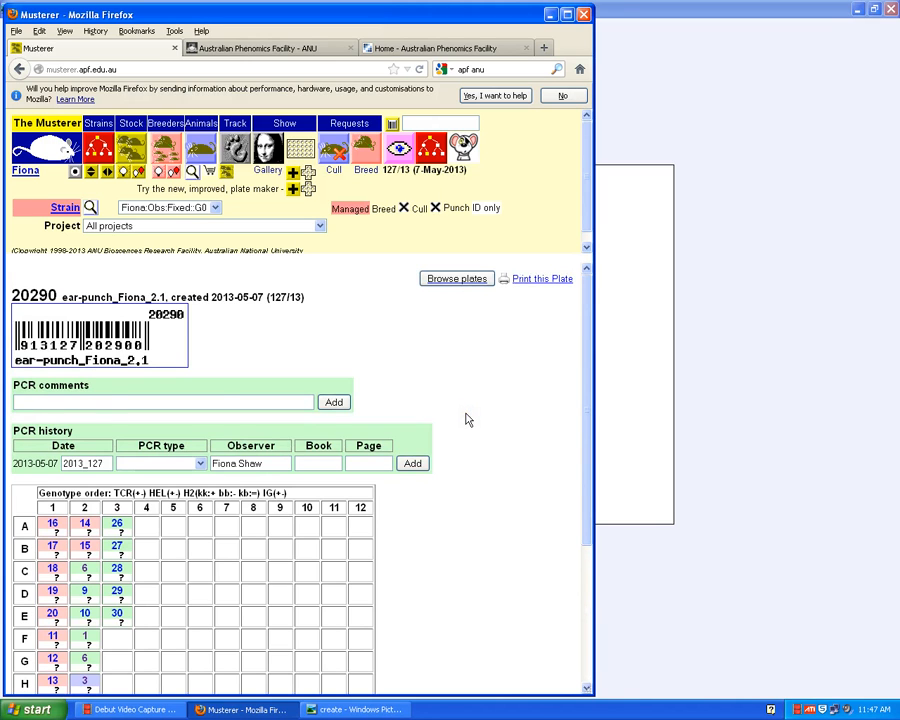
left_click(62, 148)
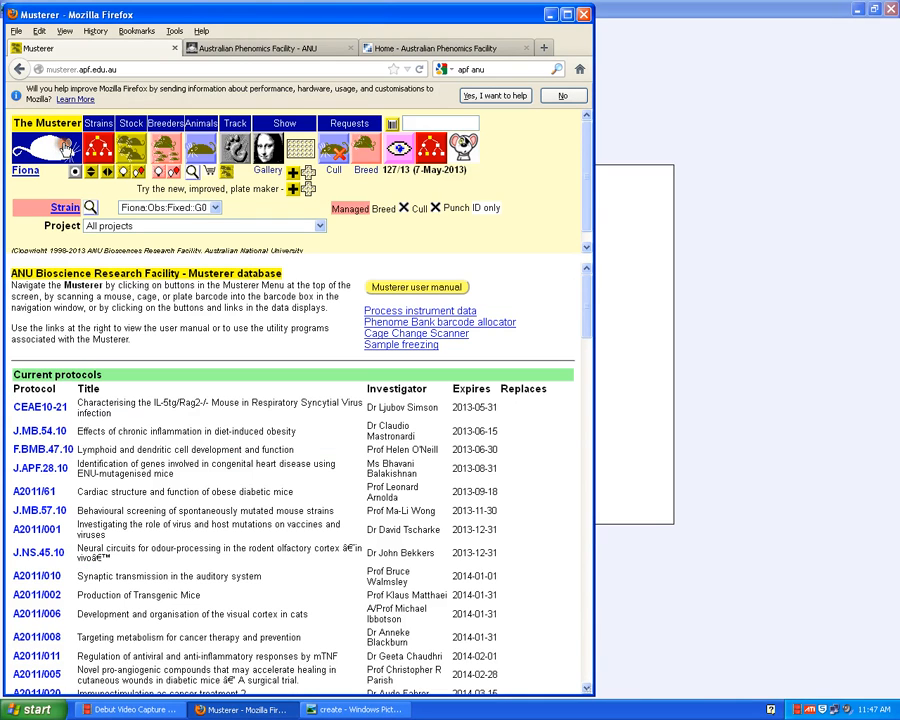